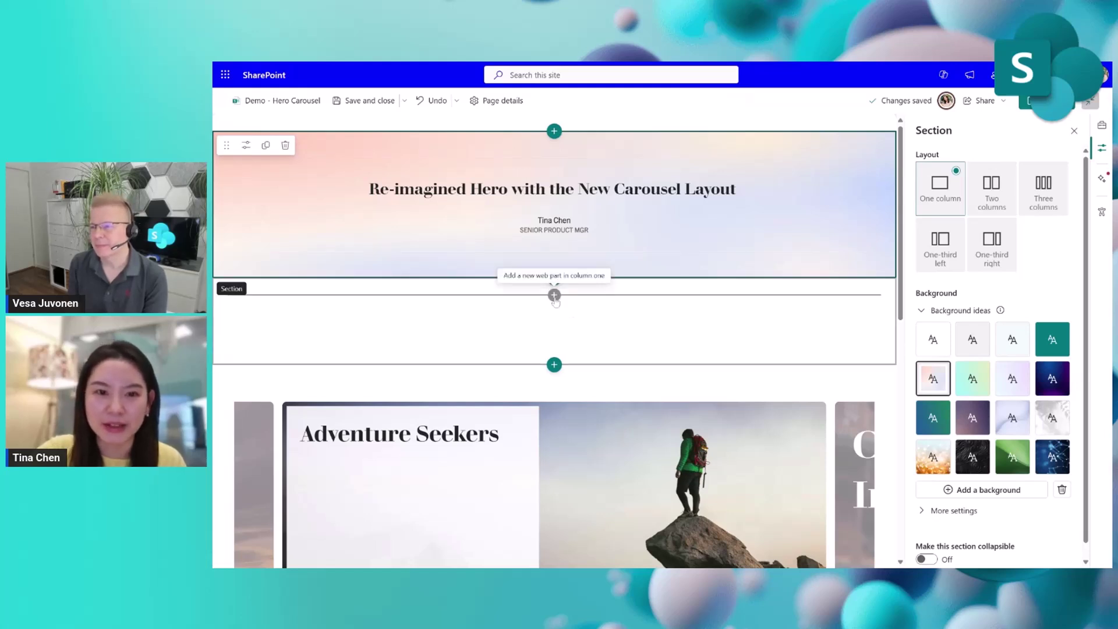
Step: Add a Hero web part in Carousel layout to the page's empty section
{"action": "left_click", "coordinate": [554, 296]}
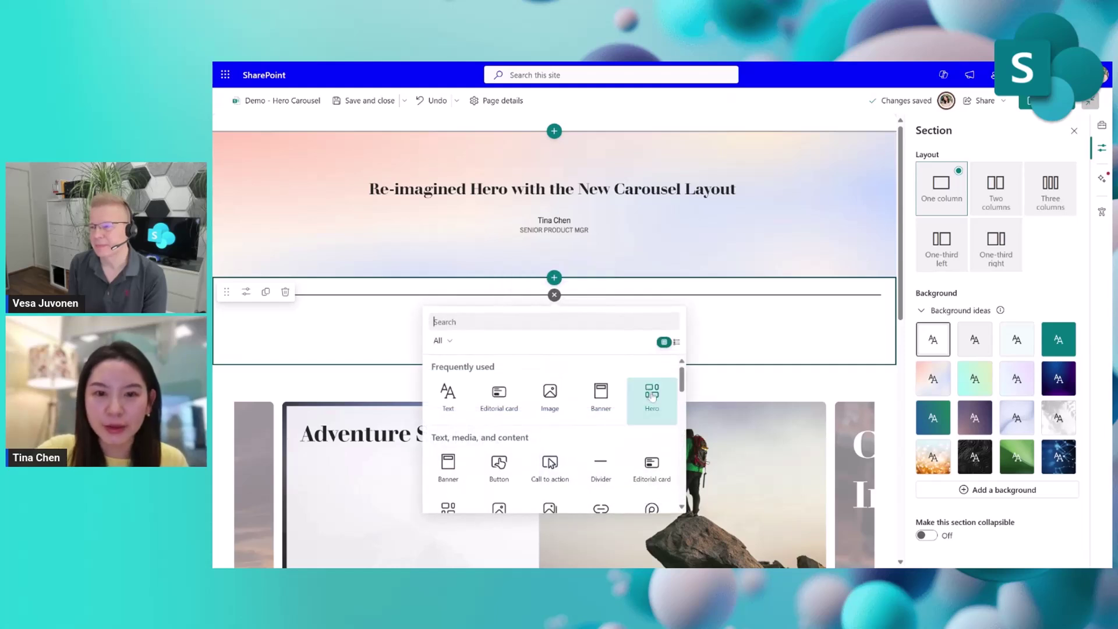
{"action": "left_click", "coordinate": [653, 396]}
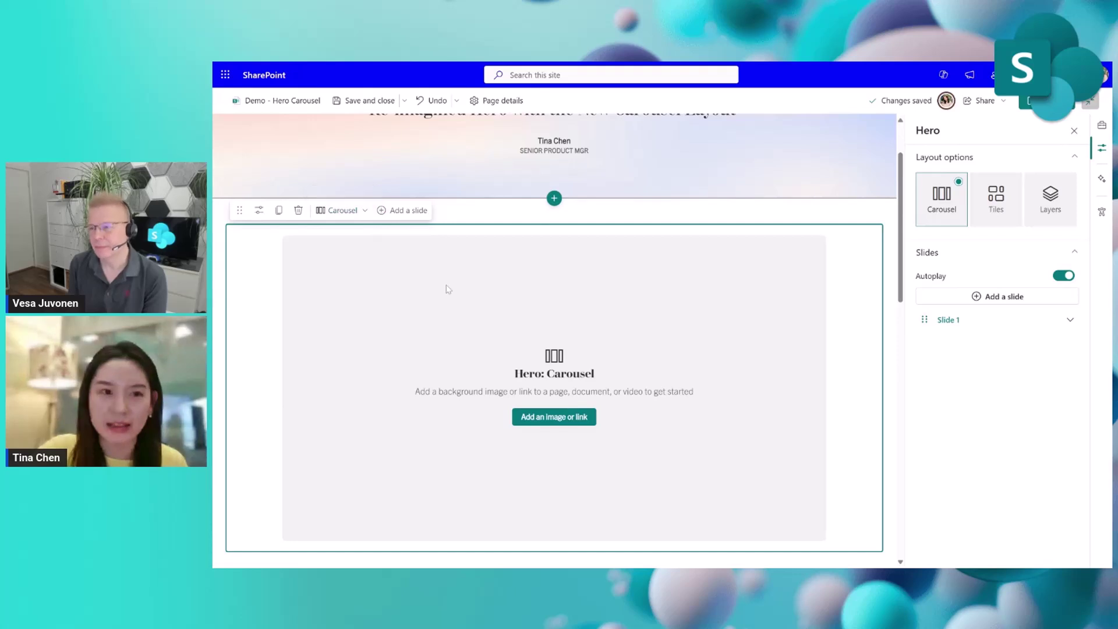
{"action": "scroll", "coordinate": [446, 289], "scroll_direction": "down", "scroll_amount": 1}
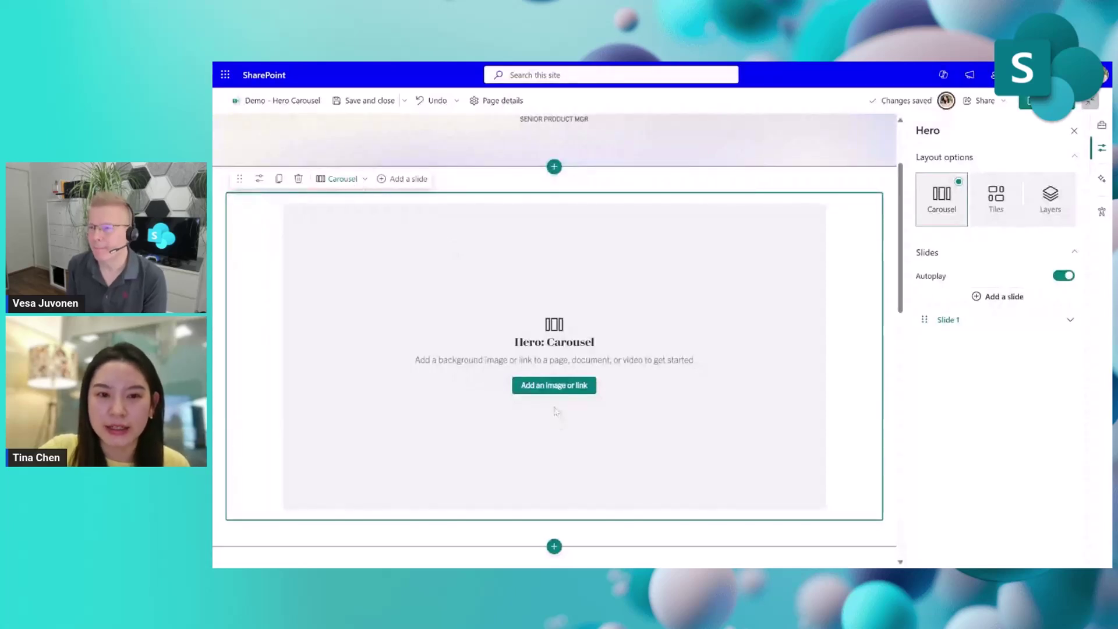
Step: Set slide 1's background to the red lantern stock photo found by searching 'new year'
{"action": "left_click", "coordinate": [554, 386]}
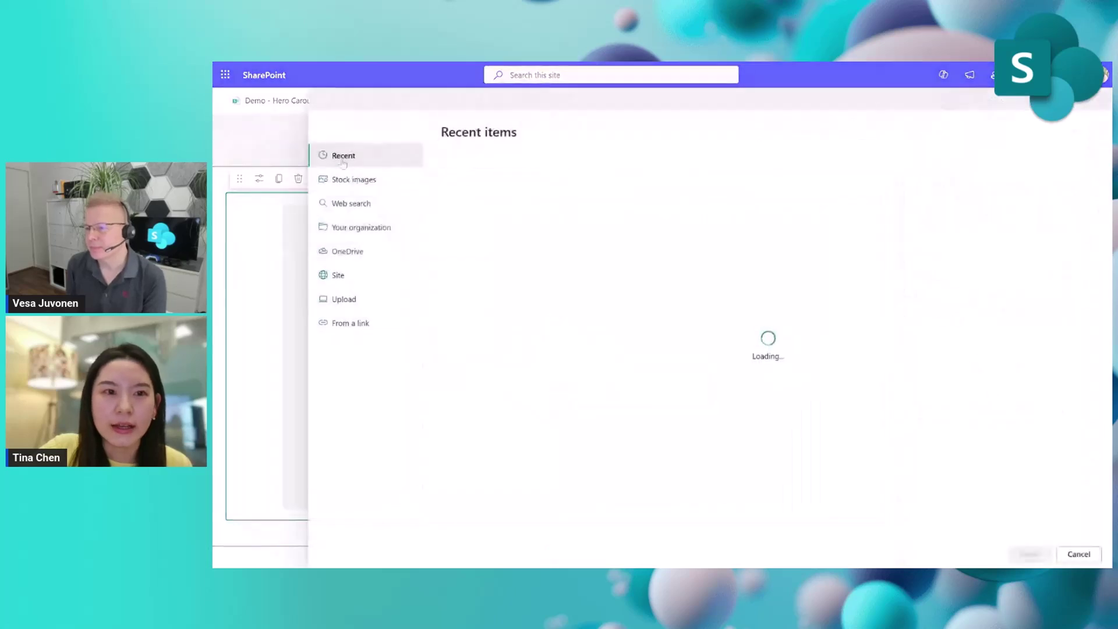
{"action": "left_click", "coordinate": [355, 181]}
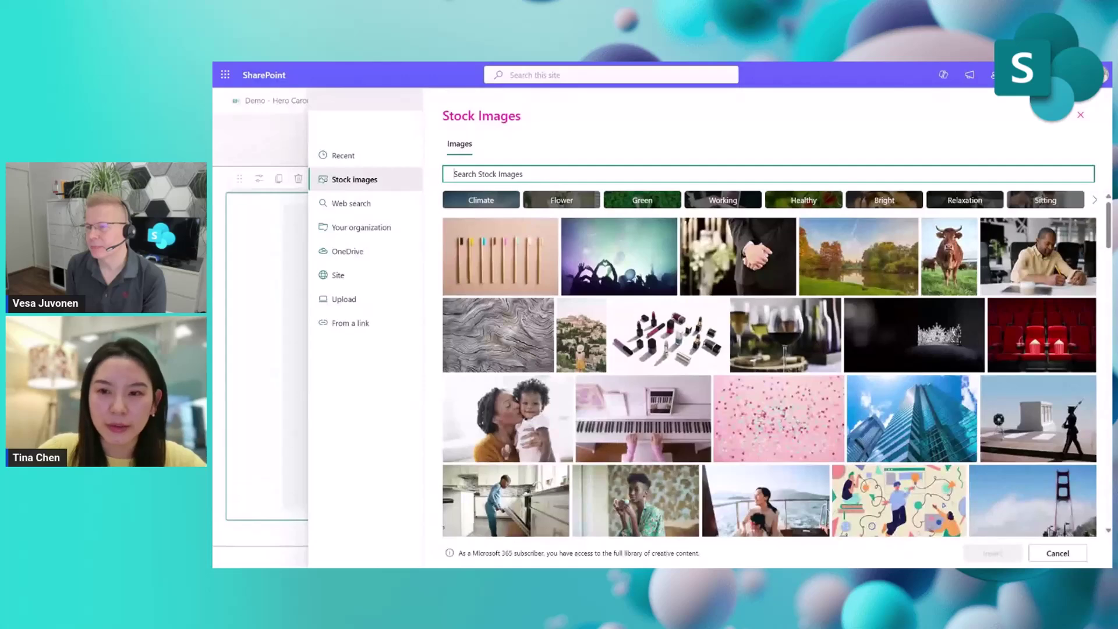
{"action": "type", "text": "new year"}
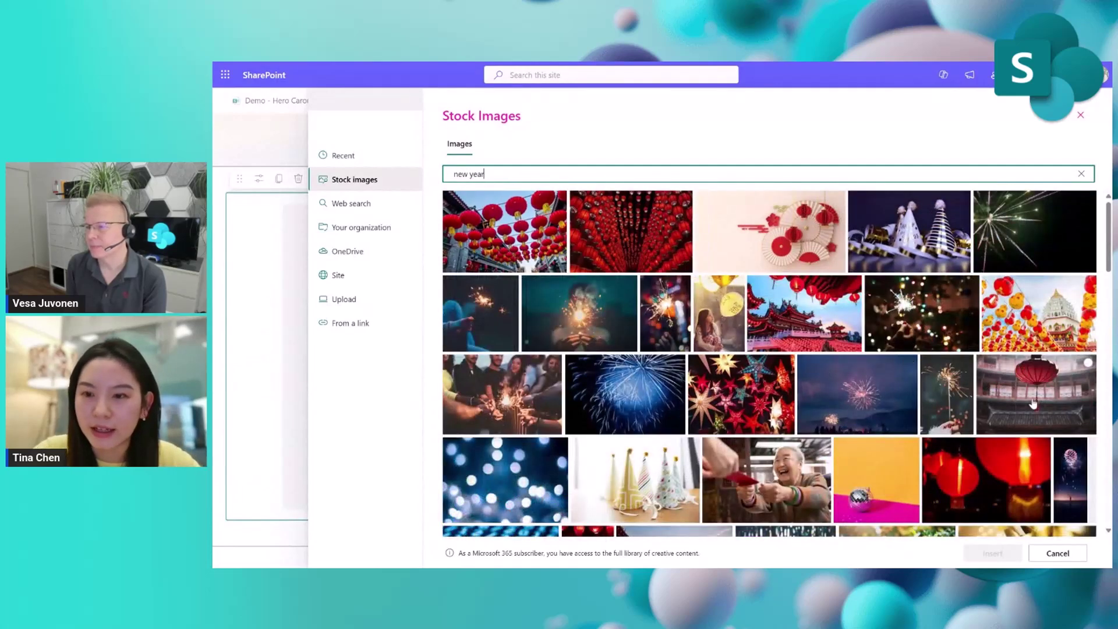
{"action": "left_click", "coordinate": [1038, 395]}
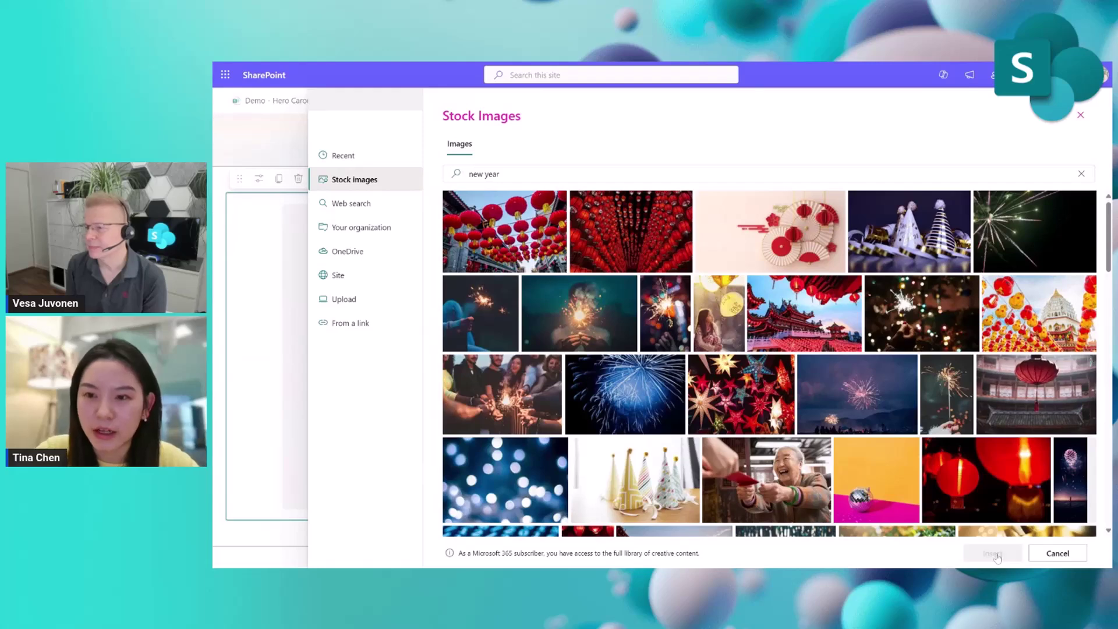
{"action": "left_click", "coordinate": [993, 553]}
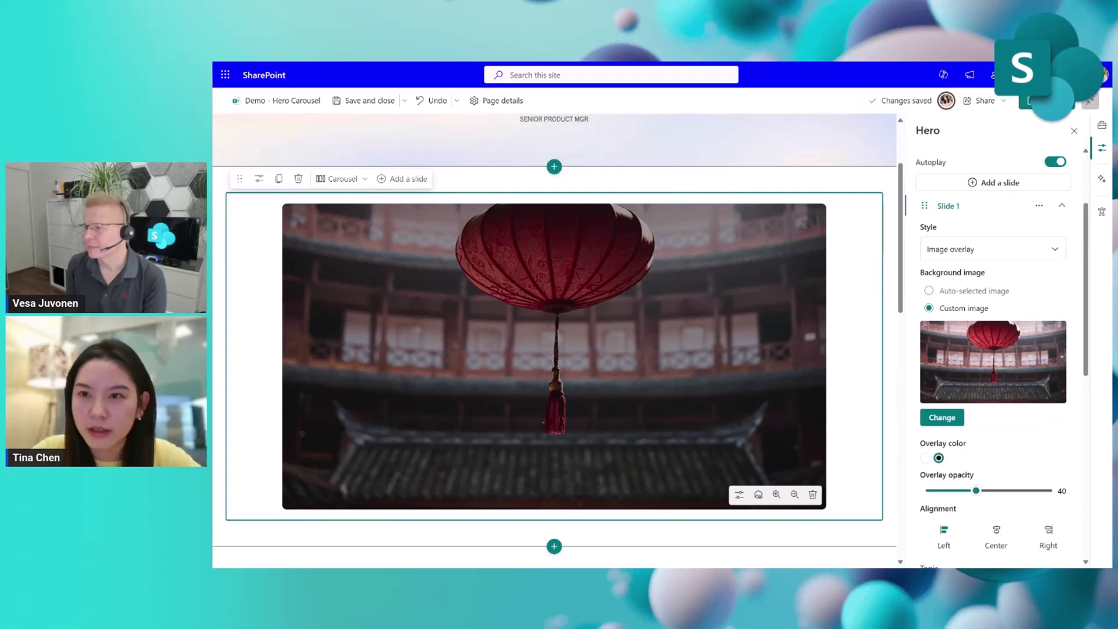
Step: Give slide 1 topic 'Lunar Festivities', header 'Celebrating Chinese New Year' and a festive description
{"action": "scroll", "coordinate": [1000, 407], "scroll_direction": "down", "scroll_amount": 5}
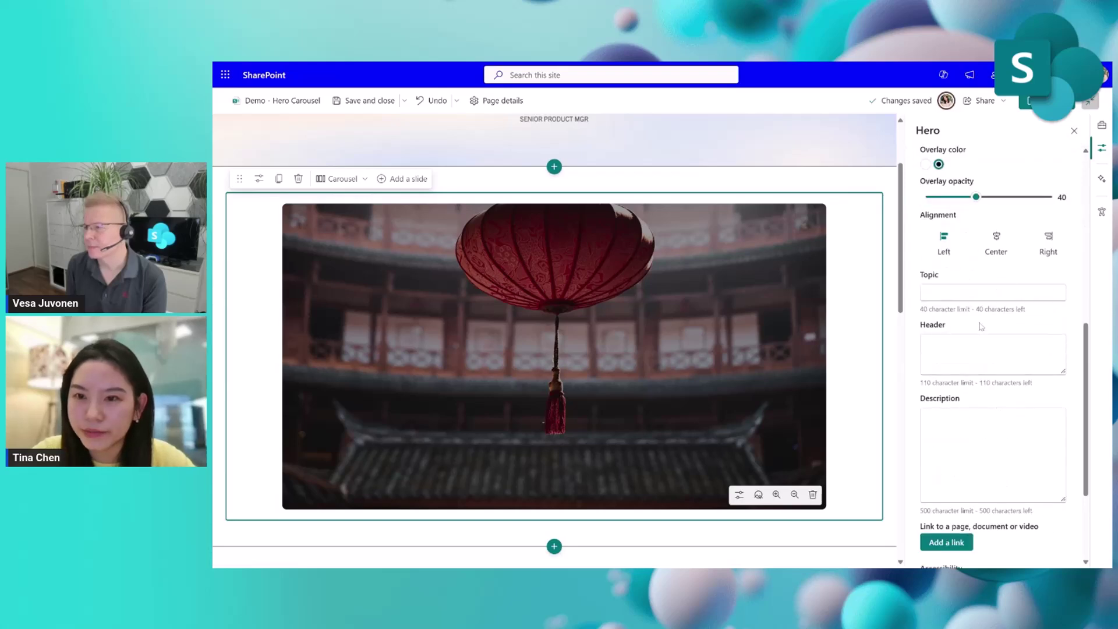
{"action": "left_click", "coordinate": [993, 292]}
{"action": "type", "text": "Lunar Festivities"}
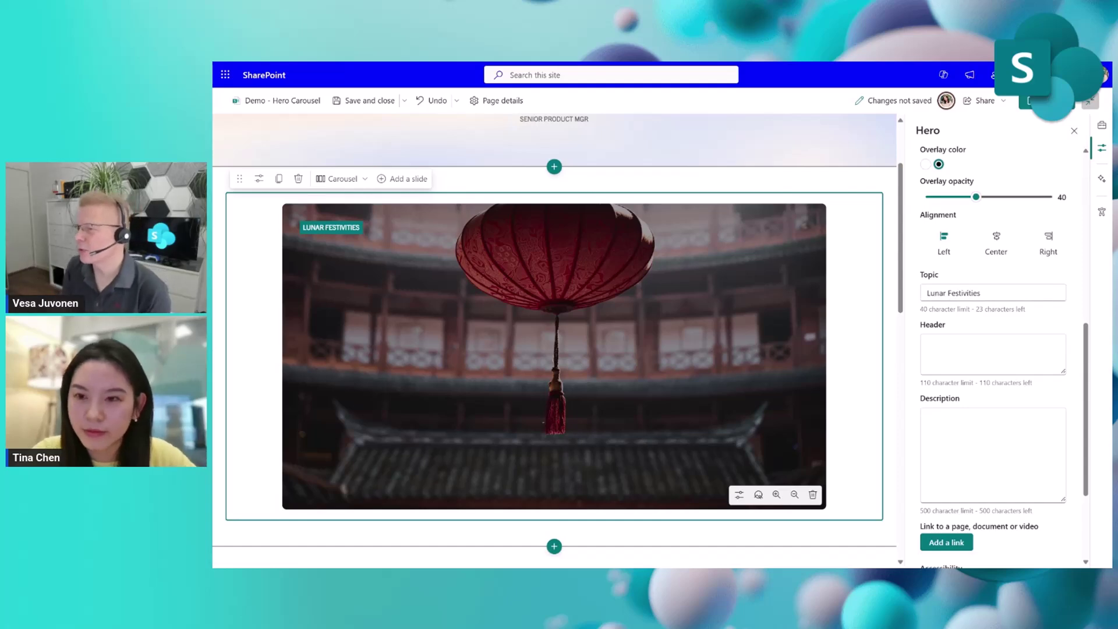
{"action": "type", "text": "Celebrating Chinese New Year"}
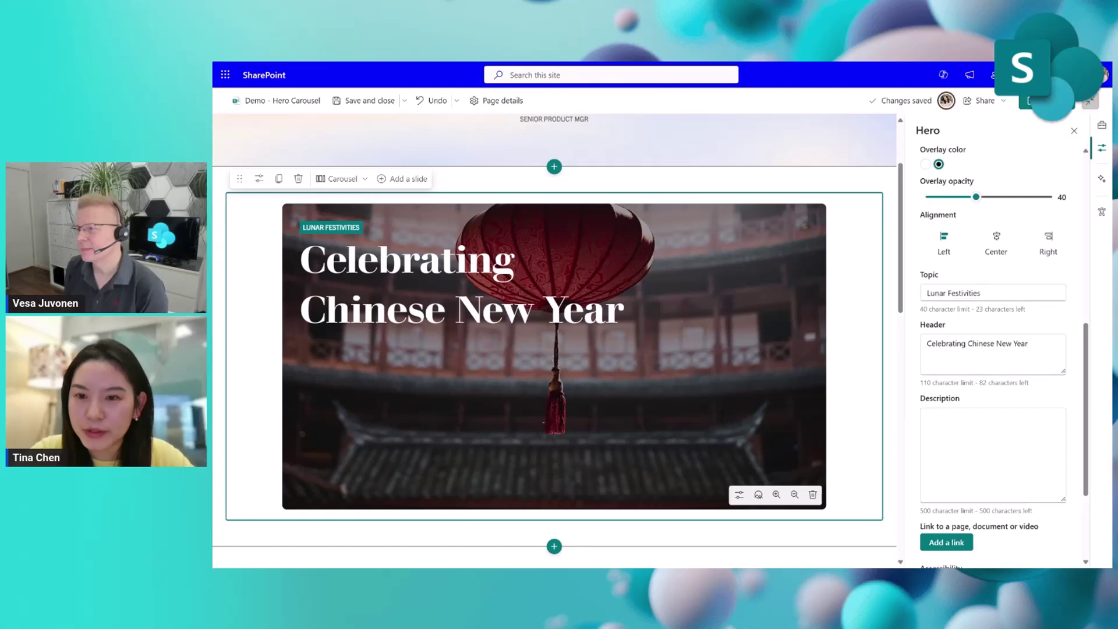
{"action": "type", "text": "🏮 Discover the magic of Chinese New Year with traditions, feasts, and festive decorations."}
{"action": "scroll", "coordinate": [1003, 349], "scroll_direction": "up", "scroll_amount": 3}
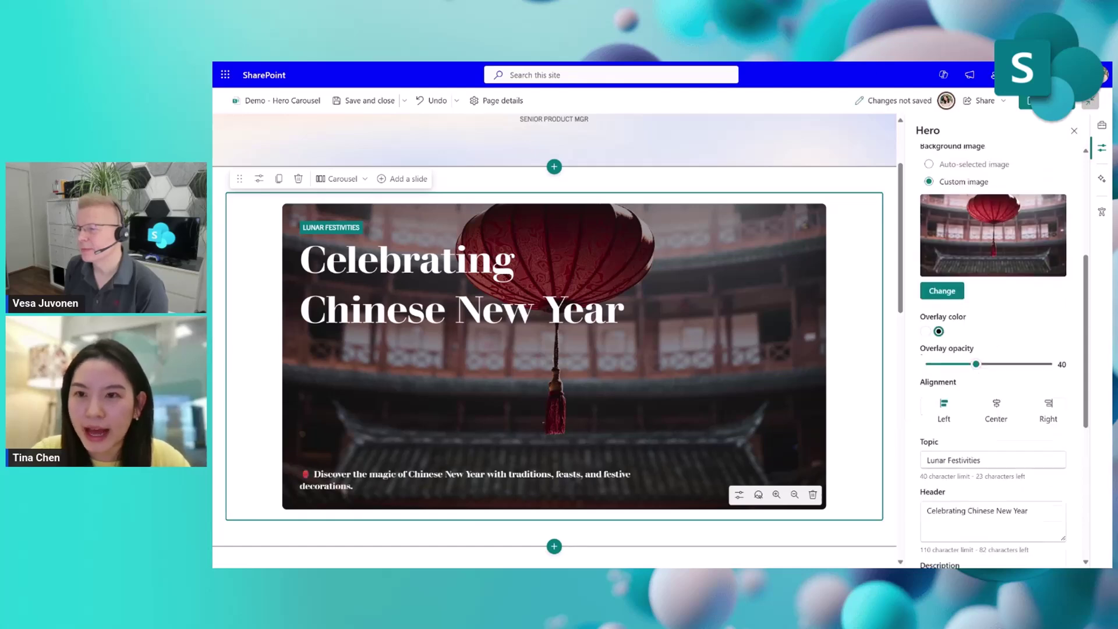
{"action": "scroll", "coordinate": [997, 210], "scroll_direction": "up", "scroll_amount": 4}
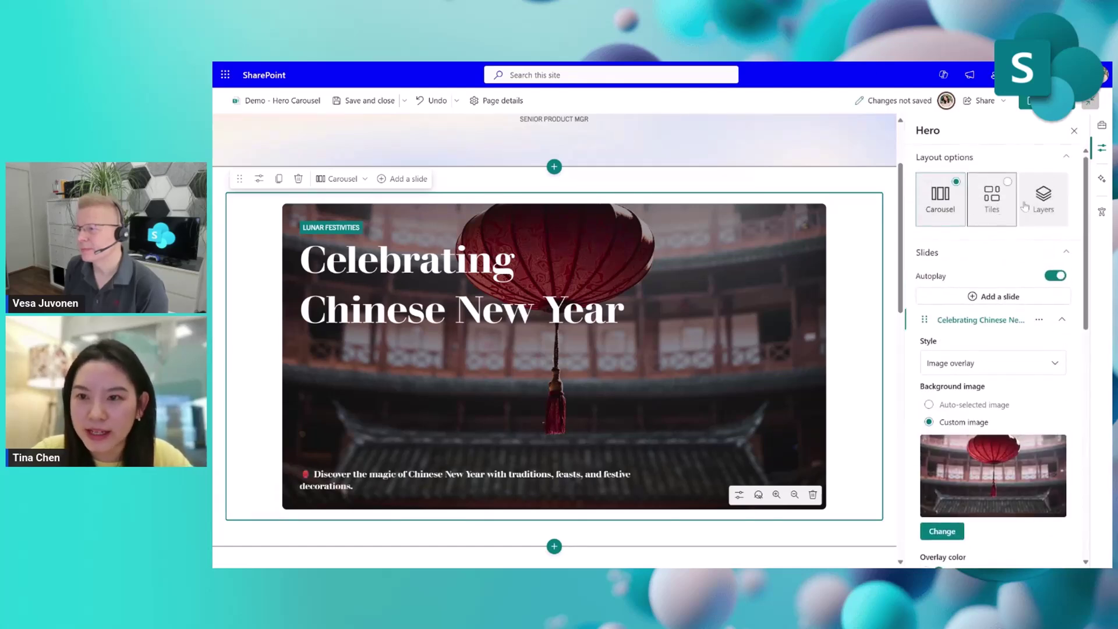
{"action": "left_click", "coordinate": [1062, 321]}
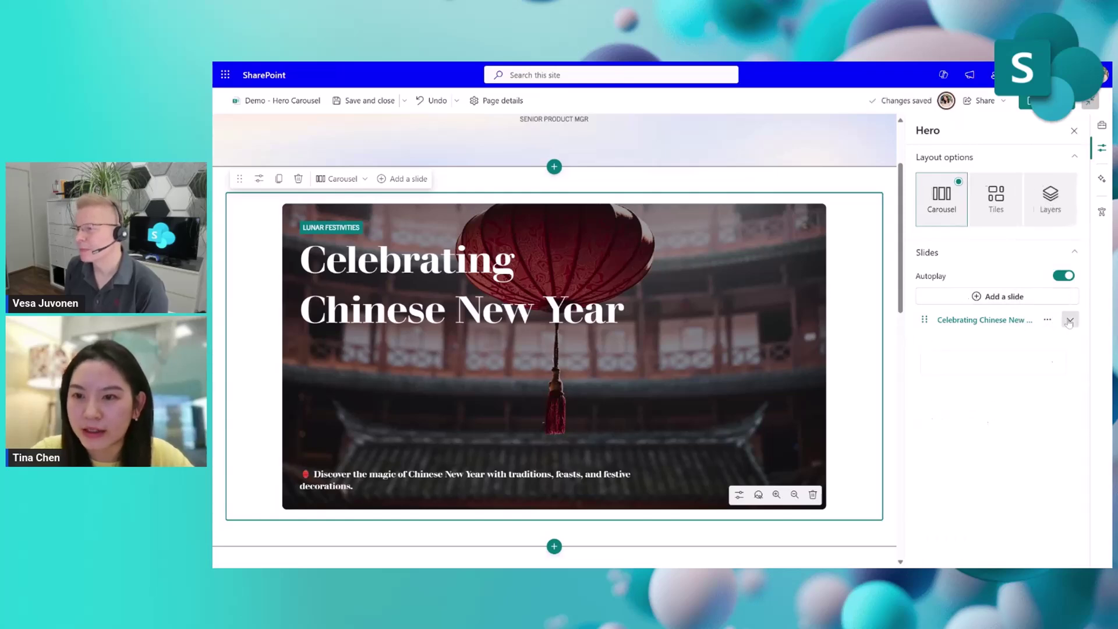
{"action": "left_click", "coordinate": [1070, 319]}
{"action": "scroll", "coordinate": [1009, 365], "scroll_direction": "down", "scroll_amount": 5}
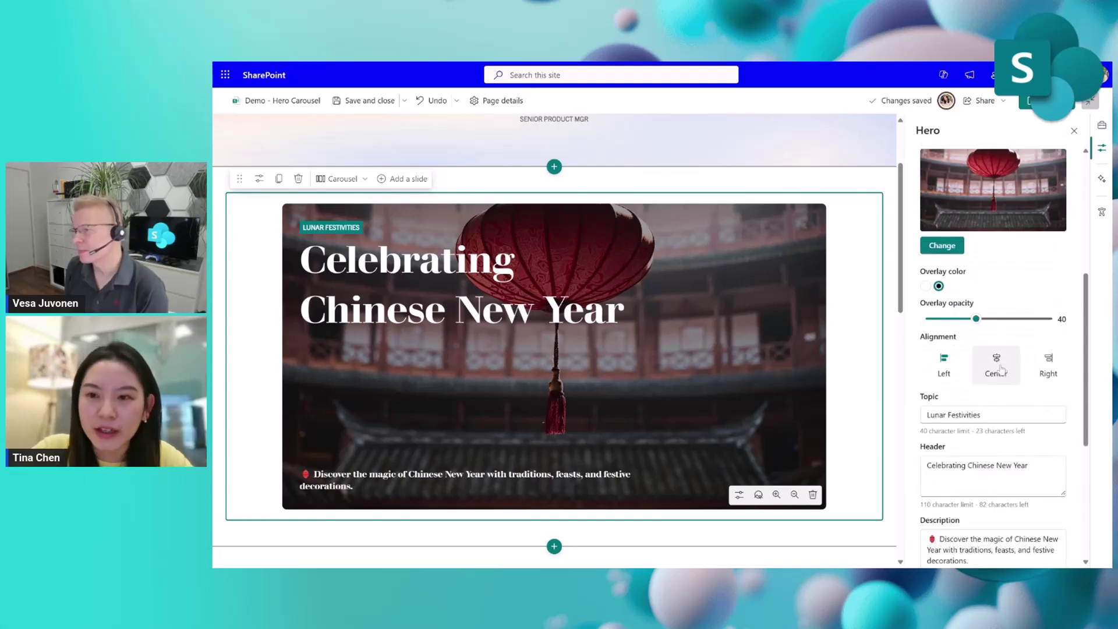
{"action": "scroll", "coordinate": [1015, 365], "scroll_direction": "down", "scroll_amount": 1}
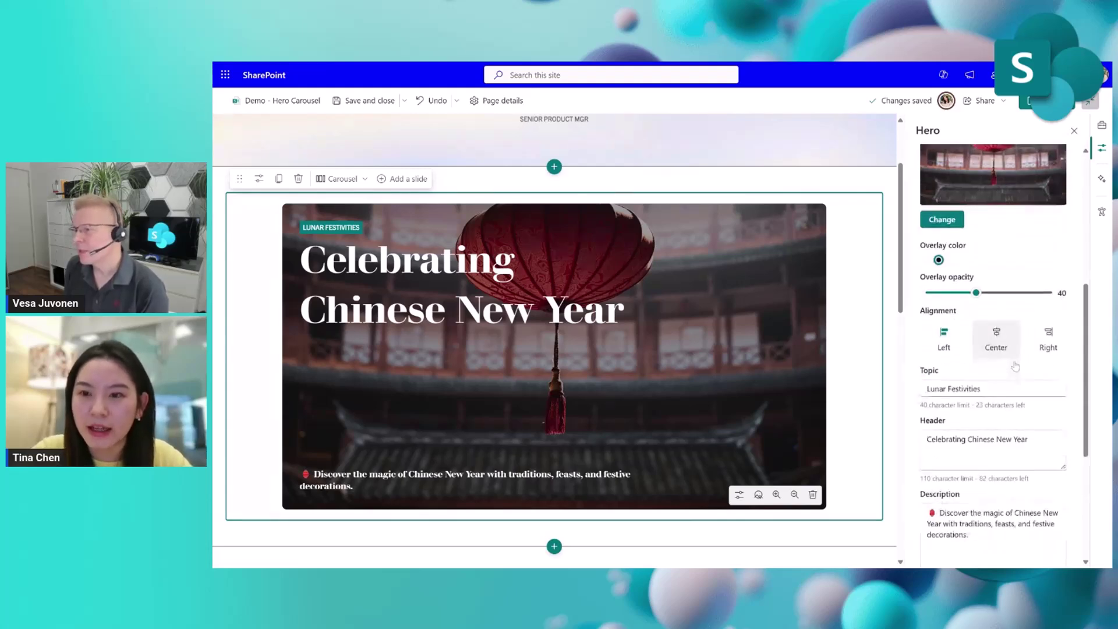
{"action": "scroll", "coordinate": [1014, 365], "scroll_direction": "up", "scroll_amount": 5}
{"action": "scroll", "coordinate": [943, 207], "scroll_direction": "up", "scroll_amount": 1}
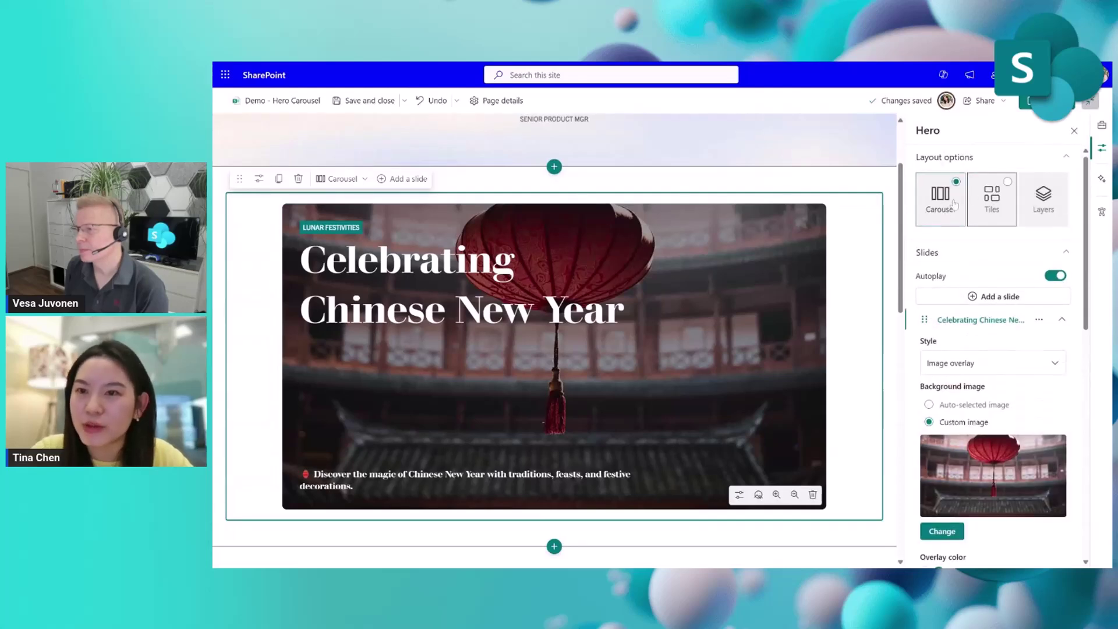
{"action": "scroll", "coordinate": [1001, 250], "scroll_direction": "down", "scroll_amount": 2}
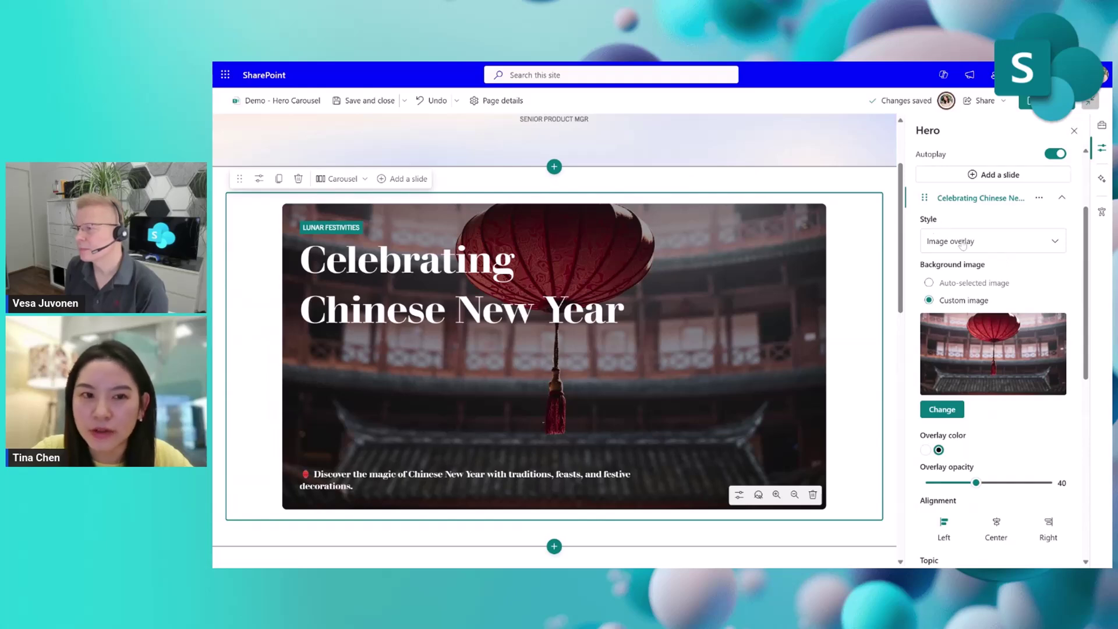
{"action": "left_click", "coordinate": [1054, 246]}
{"action": "scroll", "coordinate": [936, 233], "scroll_direction": "down", "scroll_amount": 1}
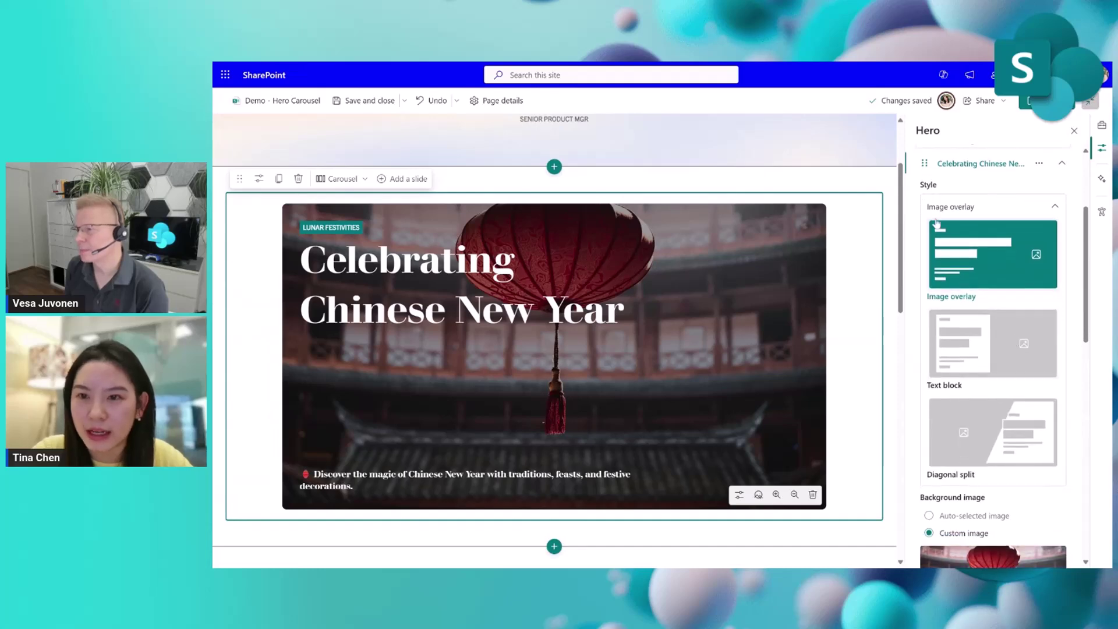
{"action": "left_click", "coordinate": [1013, 340]}
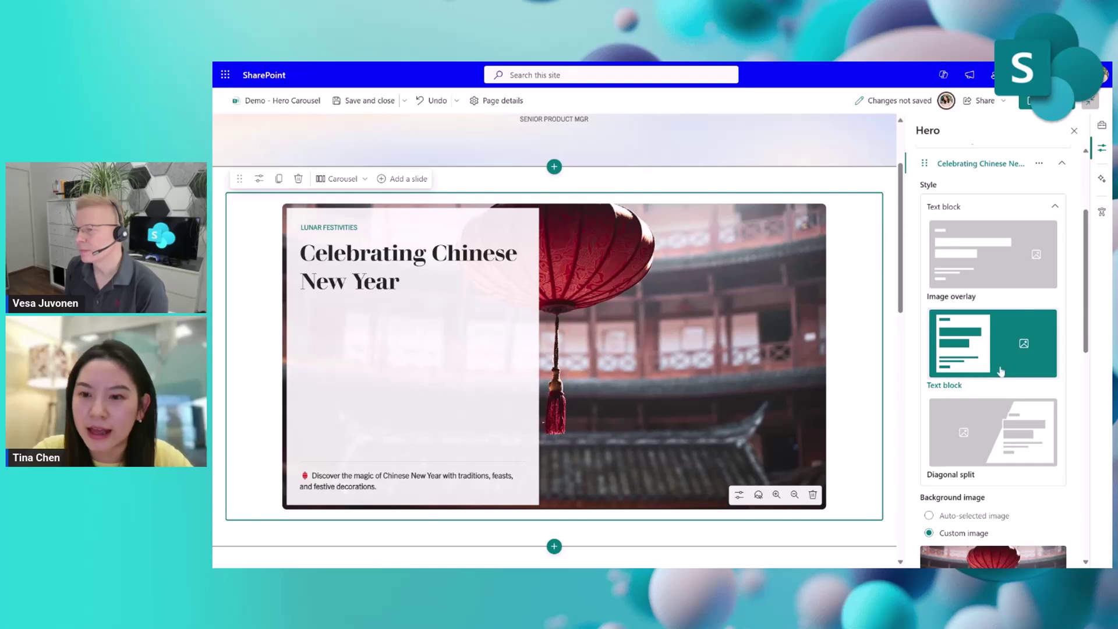
{"action": "left_click", "coordinate": [1008, 437]}
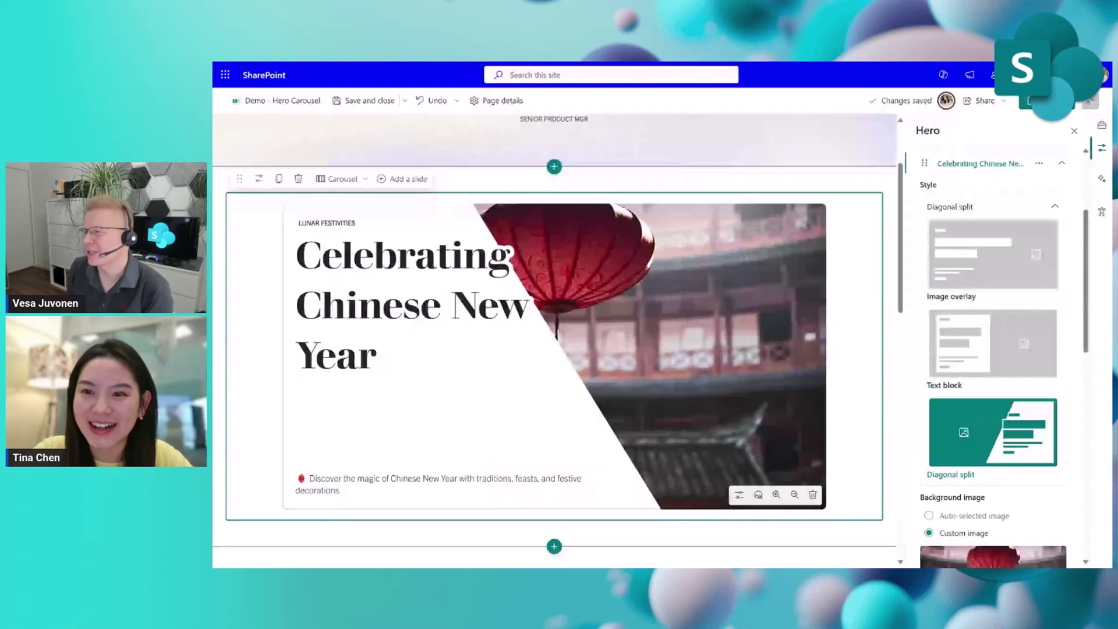
{"action": "left_click", "coordinate": [984, 273]}
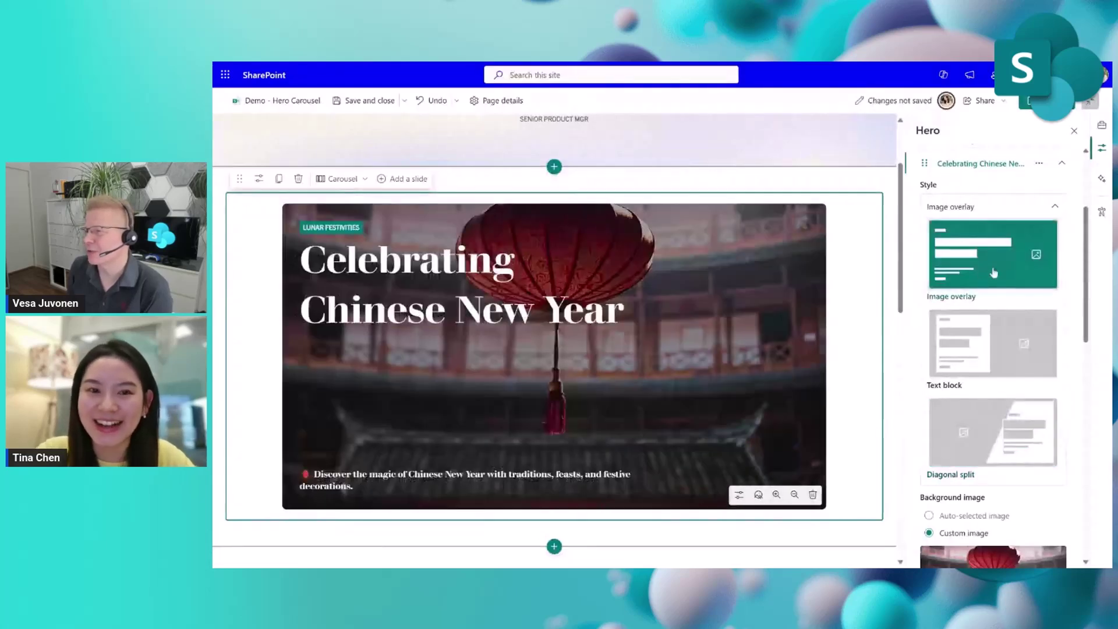
Step: Centre-align the lantern slide's text and close the slide settings
{"action": "scroll", "coordinate": [996, 360], "scroll_direction": "down", "scroll_amount": 6}
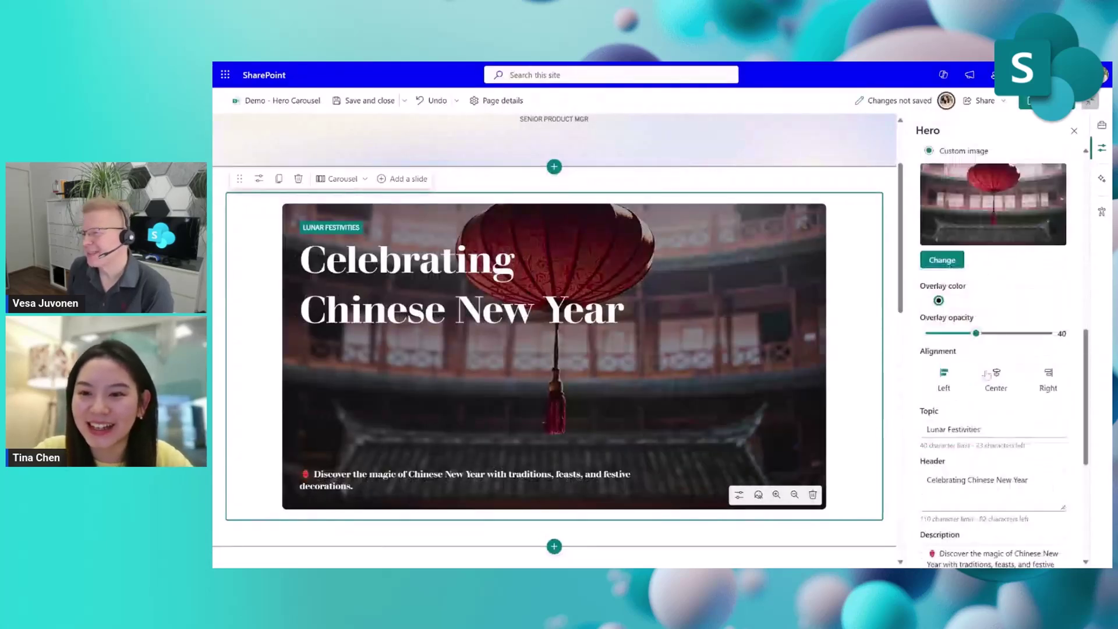
{"action": "left_click", "coordinate": [1003, 382]}
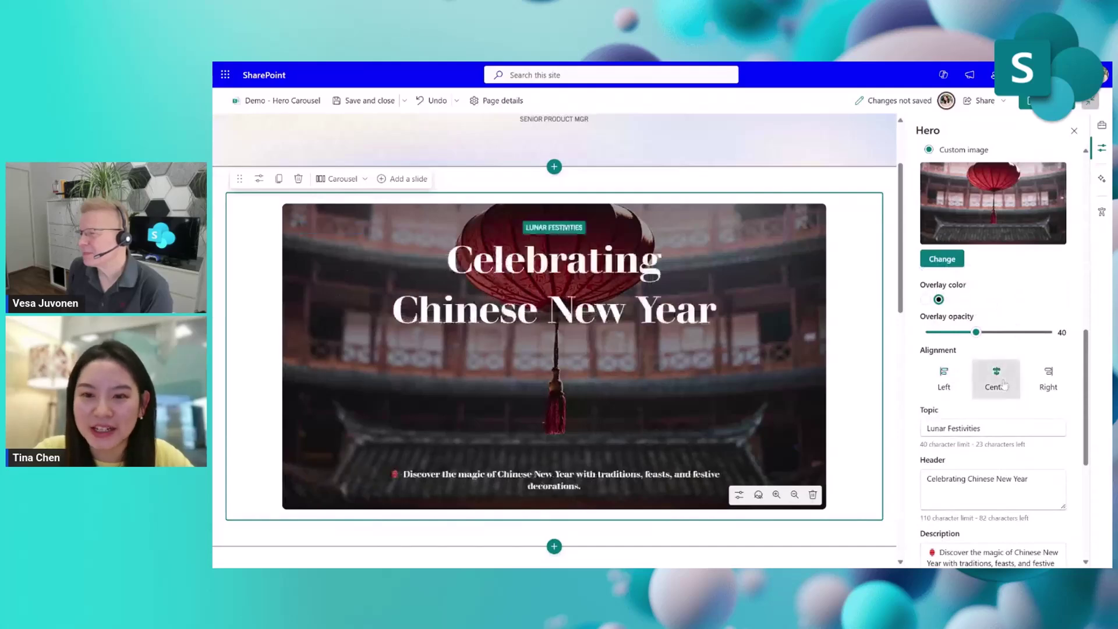
{"action": "scroll", "coordinate": [1006, 406], "scroll_direction": "down", "scroll_amount": 1}
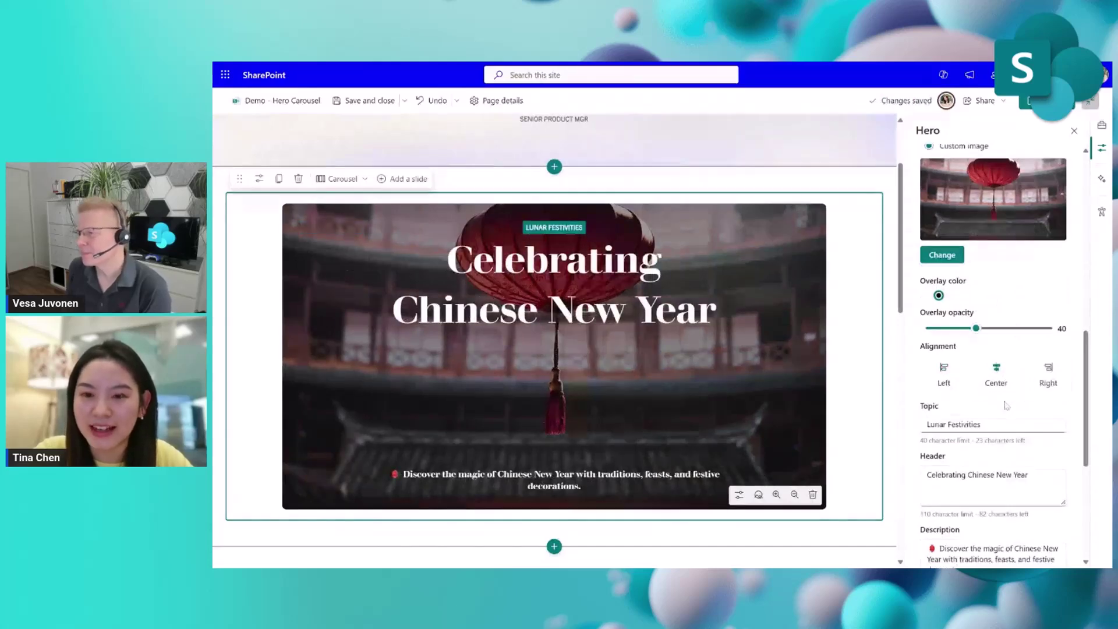
{"action": "scroll", "coordinate": [1006, 405], "scroll_direction": "down", "scroll_amount": 5}
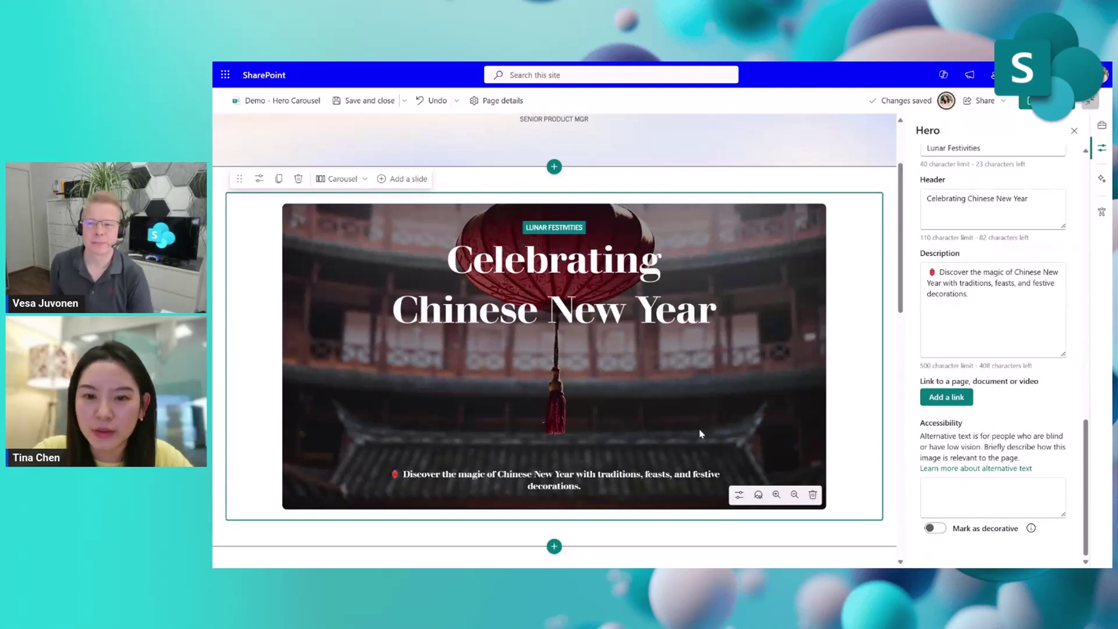
{"action": "left_click", "coordinate": [361, 167]}
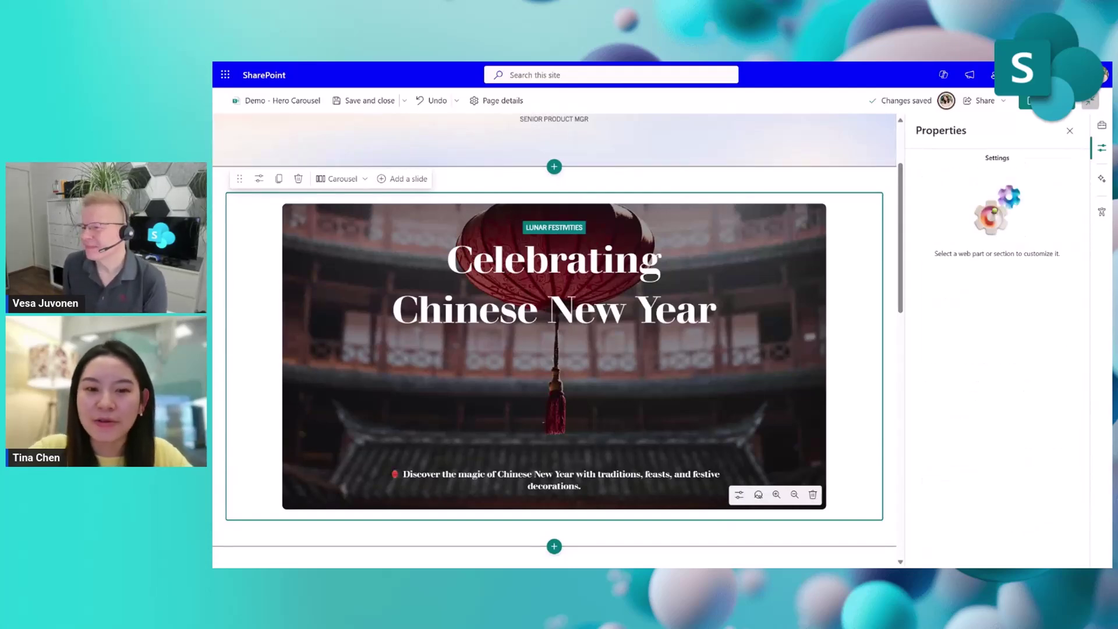
Step: Add a second slide with the red paper fans and lanterns stock image from a 'new year' search
{"action": "left_click", "coordinate": [400, 180]}
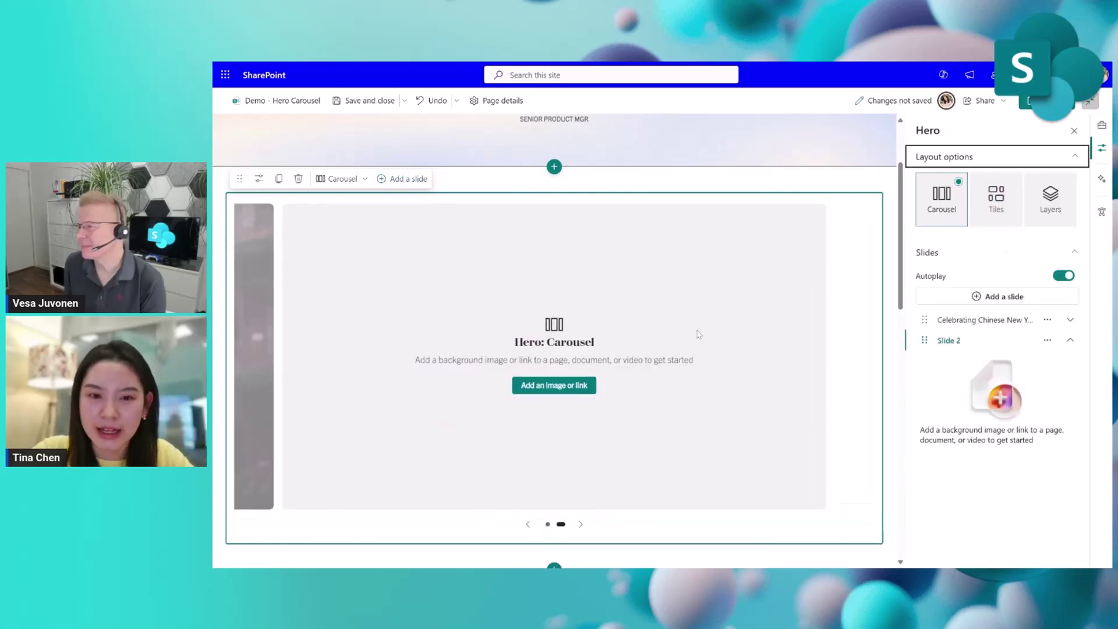
{"action": "left_click", "coordinate": [571, 388]}
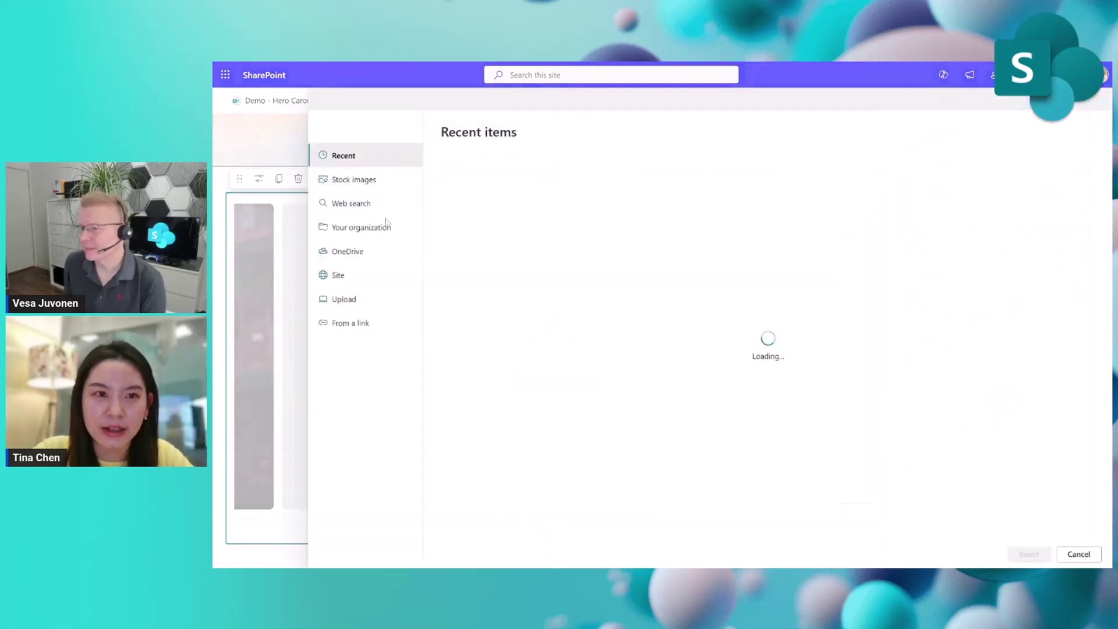
{"action": "left_click", "coordinate": [393, 186]}
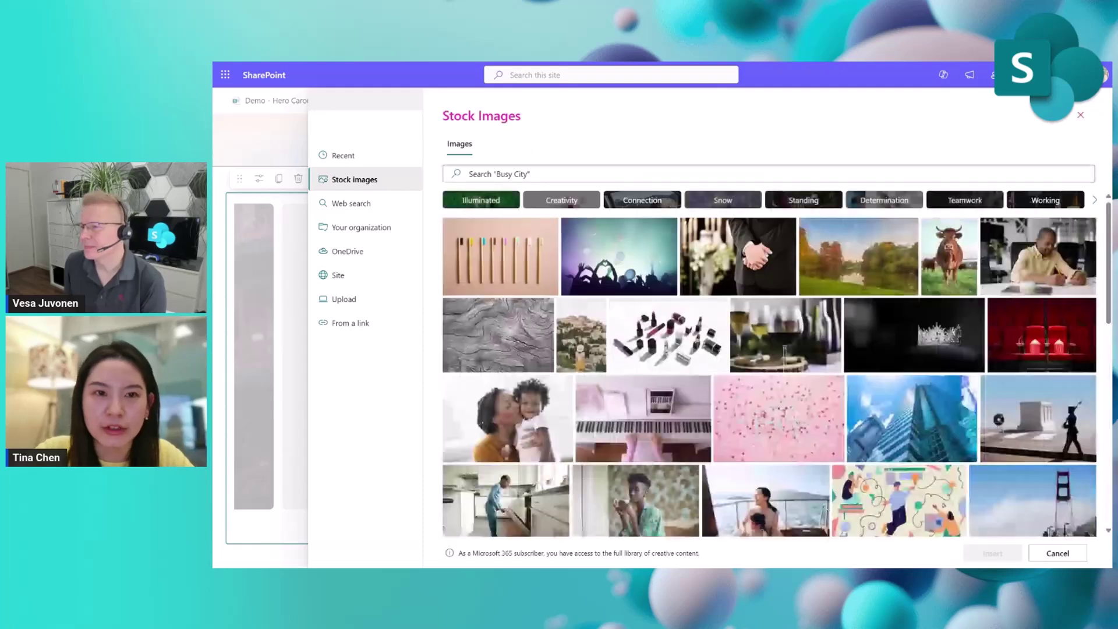
{"action": "type", "text": "new y"}
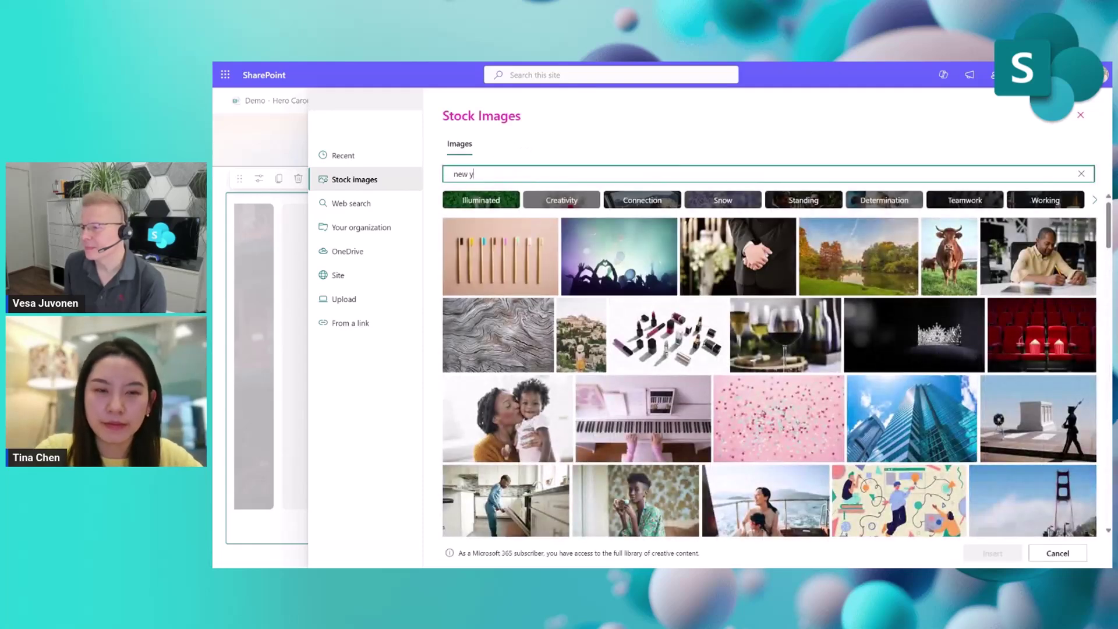
{"action": "type", "text": "ear"}
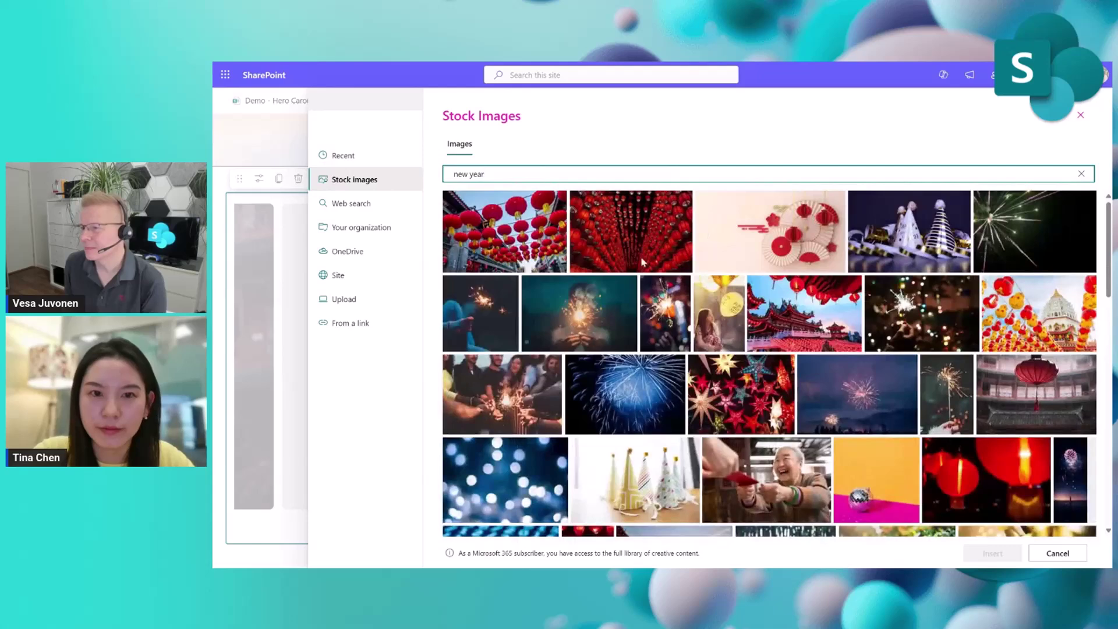
{"action": "left_click", "coordinate": [811, 247]}
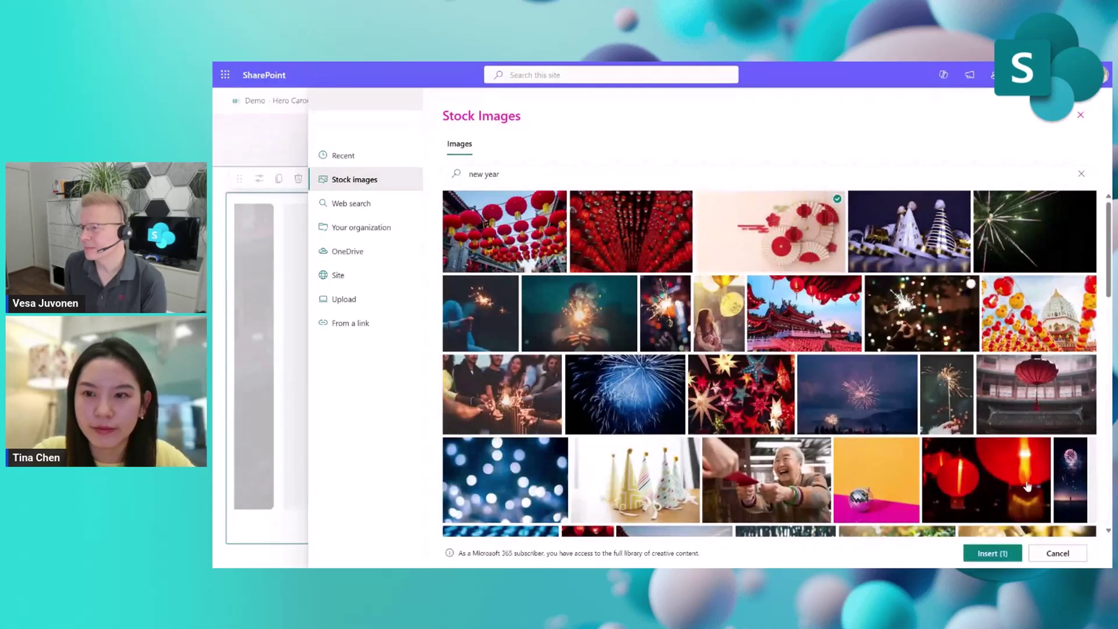
{"action": "left_click", "coordinate": [993, 554]}
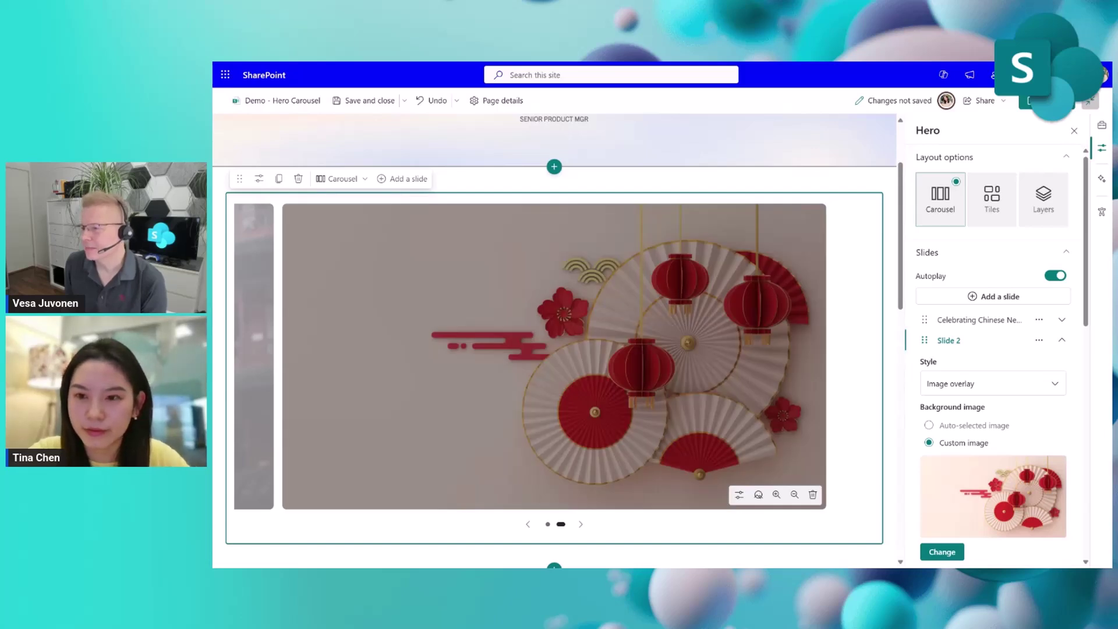
Step: Give slide 2 topic 'New Beginnings', header 'Welcome the Year of Prosperity' and a Lunar New Year description
{"action": "scroll", "coordinate": [973, 382], "scroll_direction": "down", "scroll_amount": 5}
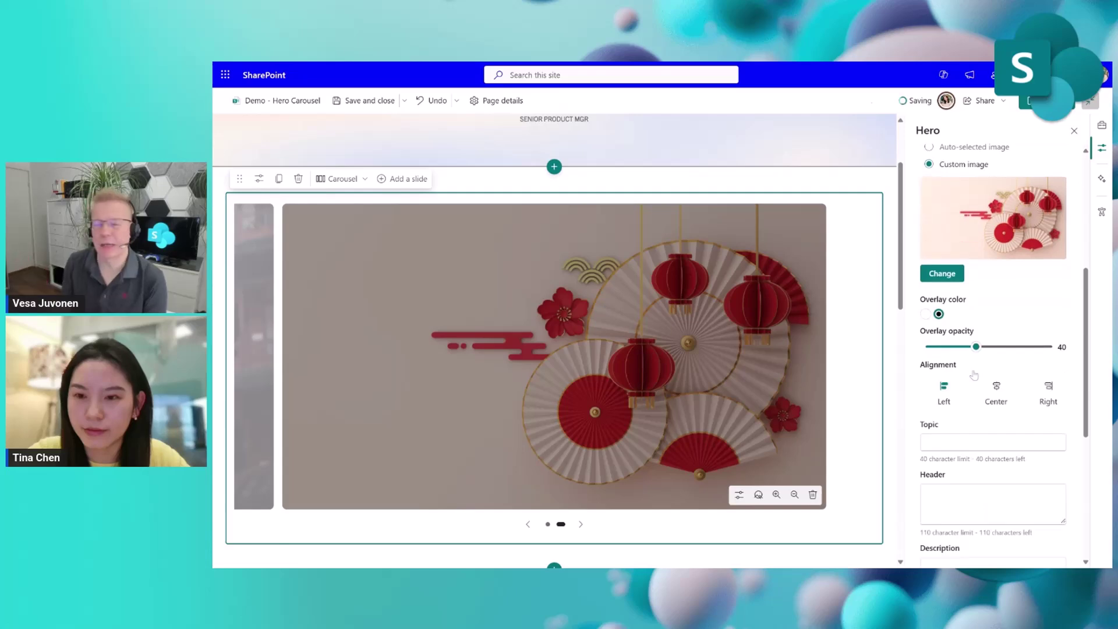
{"action": "left_click", "coordinate": [993, 442]}
{"action": "type", "text": "New Beginnings"}
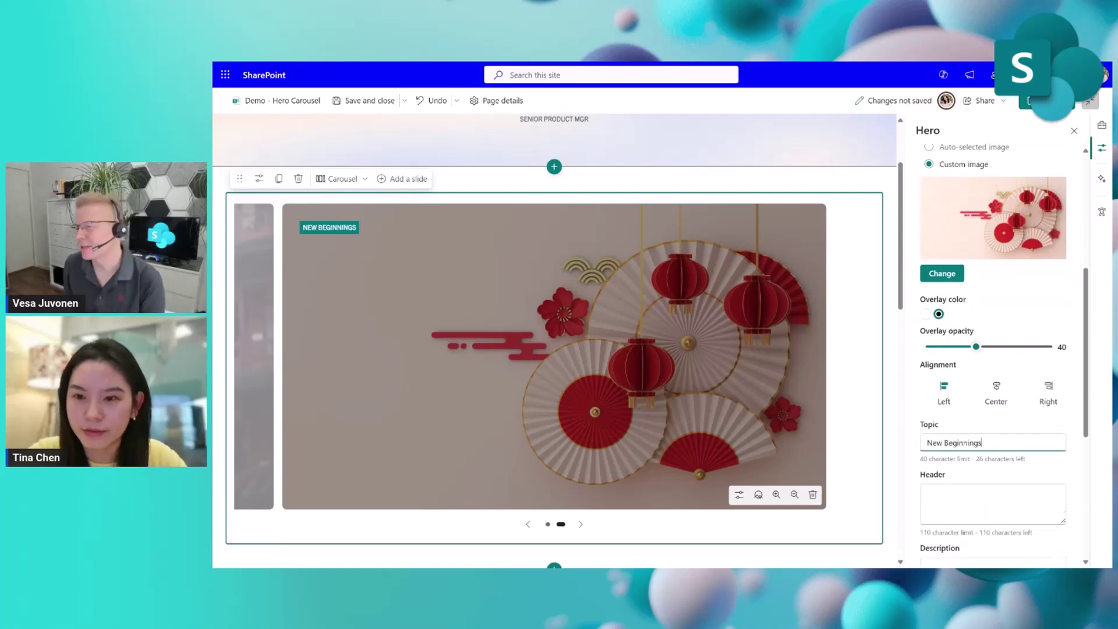
{"action": "scroll", "coordinate": [993, 349], "scroll_direction": "down", "scroll_amount": 2}
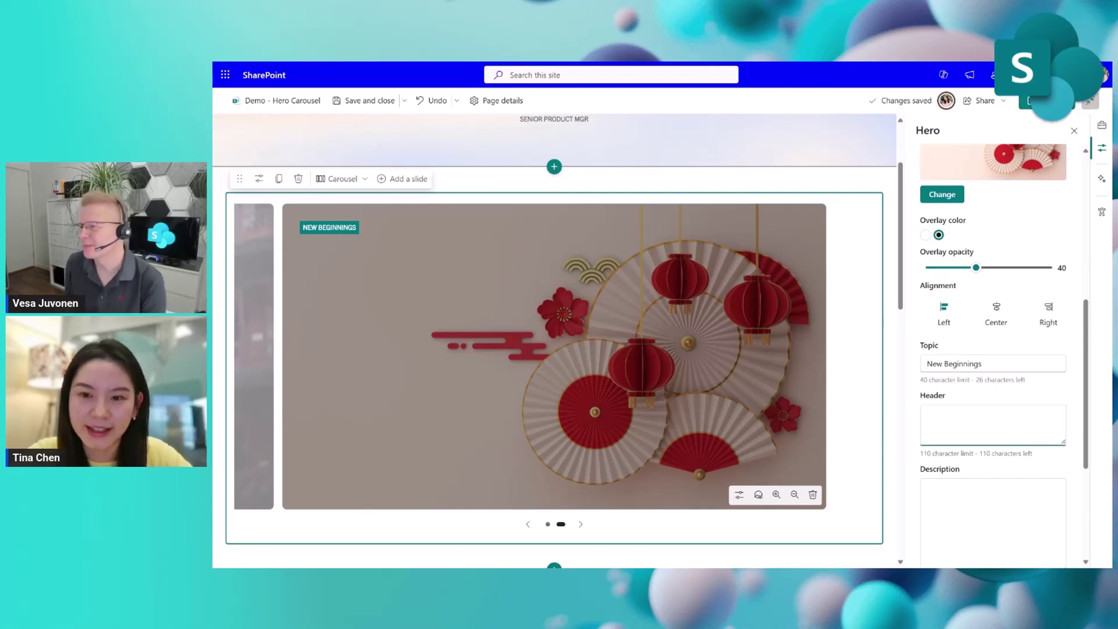
{"action": "type", "text": "Welcome the Year of Prosperity"}
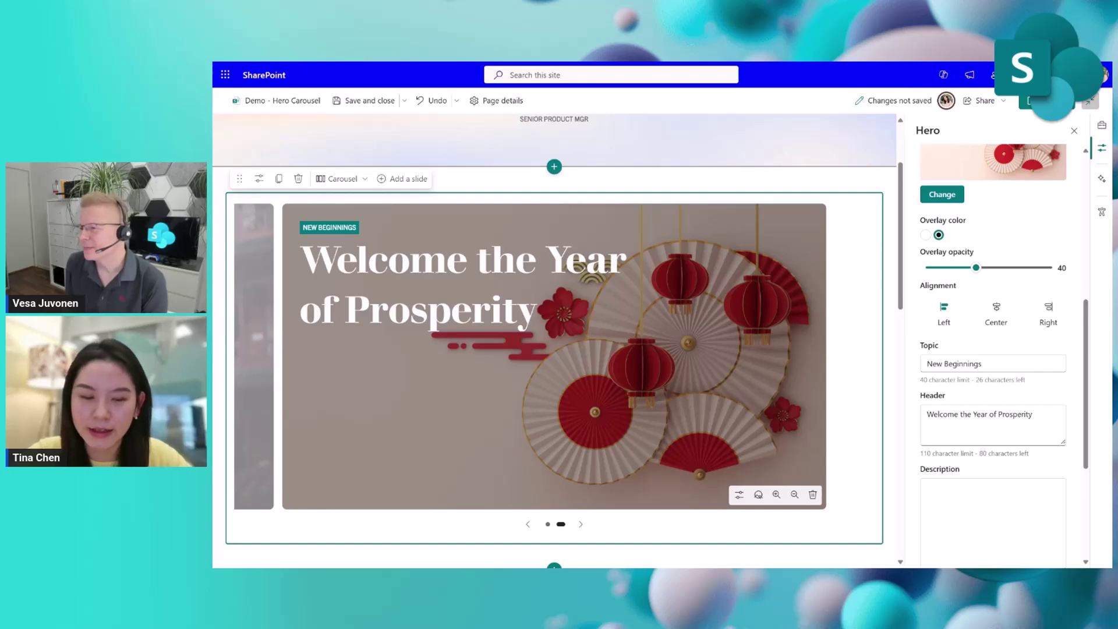
{"action": "left_click", "coordinate": [992, 494]}
{"action": "type", "text": "🎉 Celebrate the start of the Lunar New Year with inspiring stories, delicious cuisines, and family moments."}
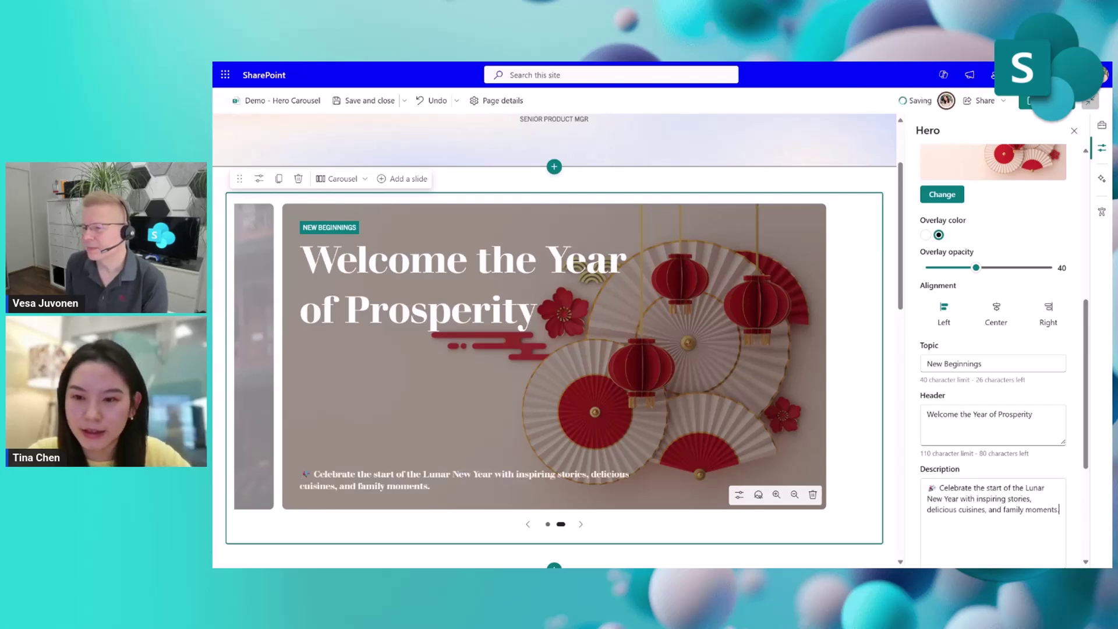
{"action": "scroll", "coordinate": [991, 408], "scroll_direction": "up", "scroll_amount": 4}
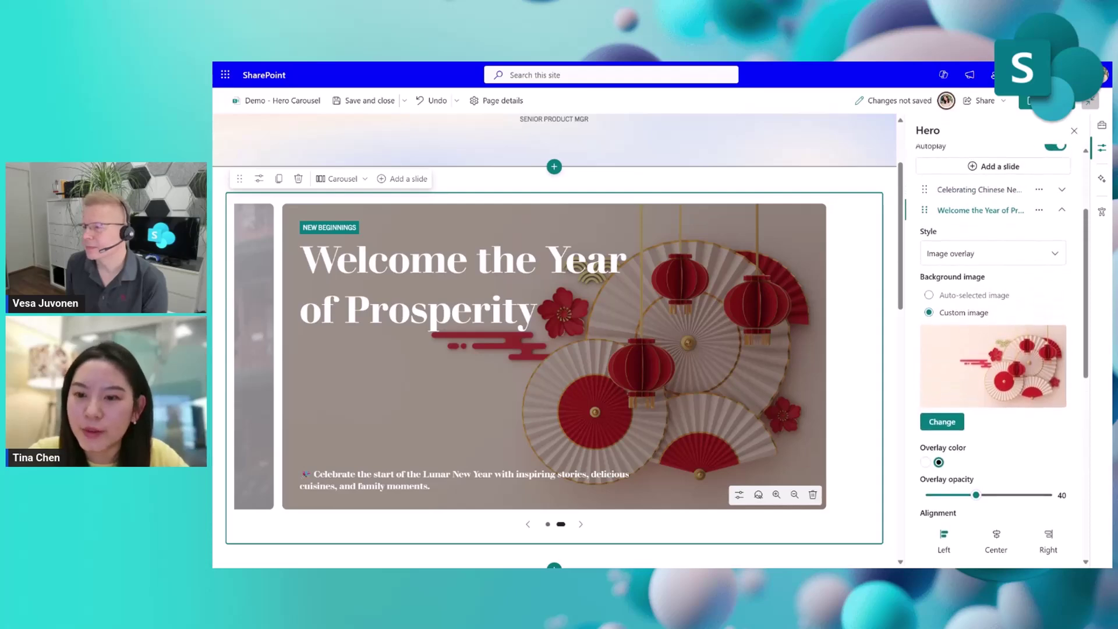
{"action": "scroll", "coordinate": [991, 409], "scroll_direction": "up", "scroll_amount": 2}
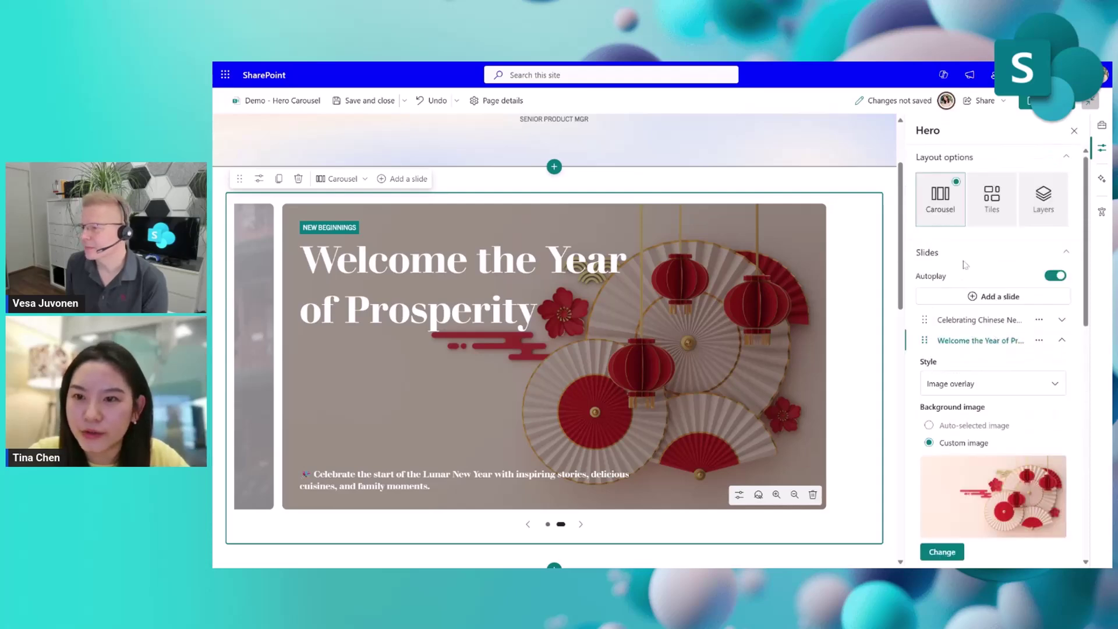
Step: Switch slide 2 to the Diagonal split style
{"action": "left_click", "coordinate": [1027, 384]}
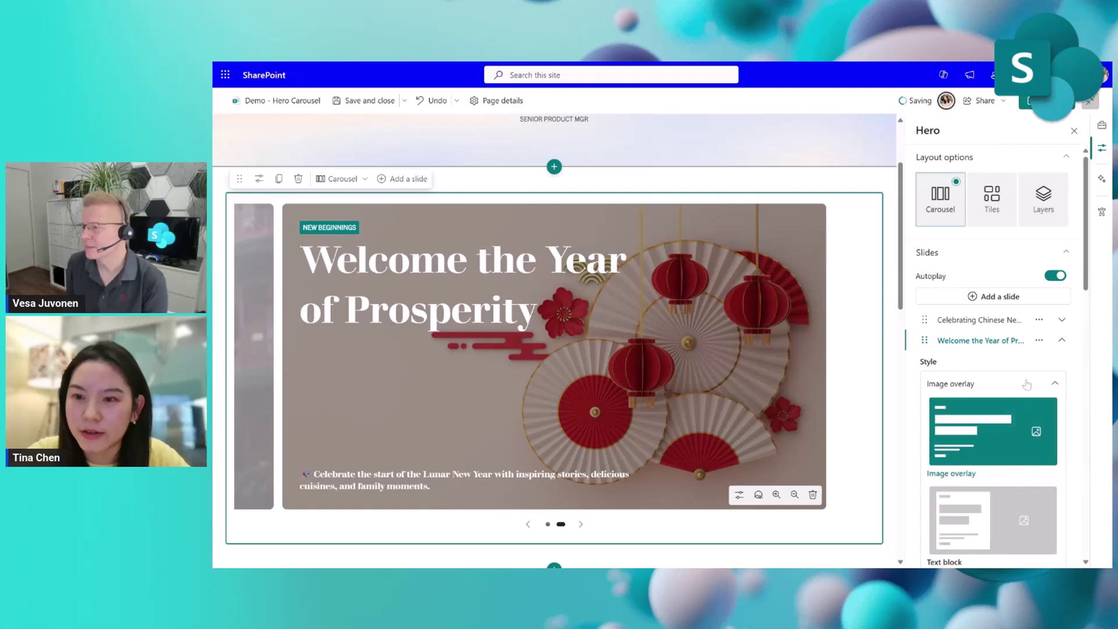
{"action": "scroll", "coordinate": [1001, 452], "scroll_direction": "down", "scroll_amount": 2}
{"action": "left_click", "coordinate": [965, 459]}
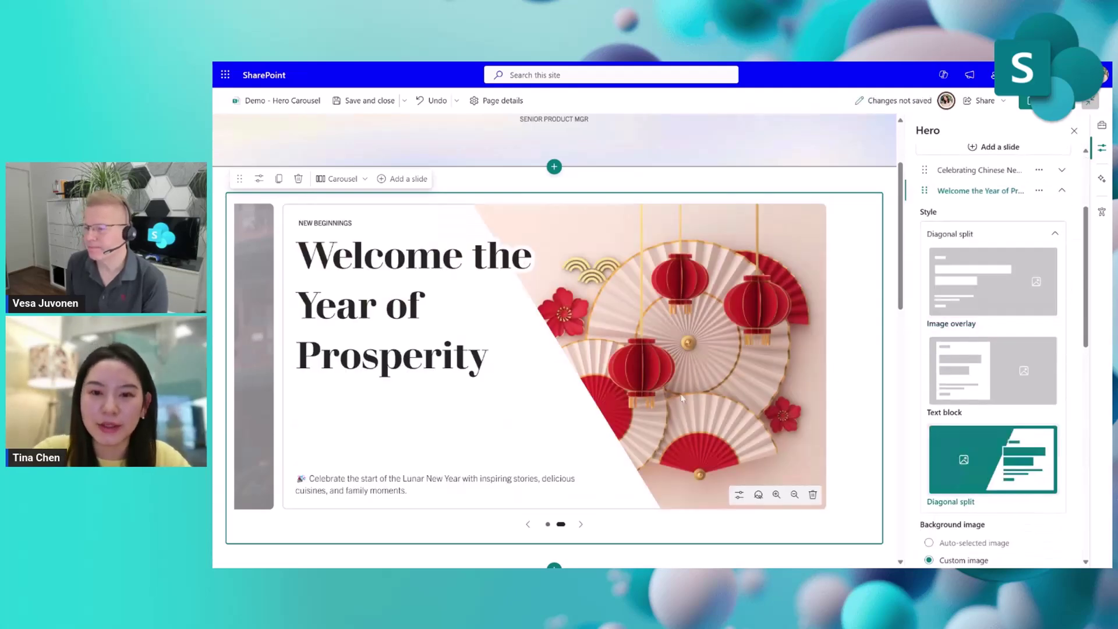
Step: Bring up the picker for linking slide 2 to a page
{"action": "scroll", "coordinate": [935, 492], "scroll_direction": "down", "scroll_amount": 6}
{"action": "scroll", "coordinate": [935, 493], "scroll_direction": "down", "scroll_amount": 1}
{"action": "left_click", "coordinate": [947, 398]}
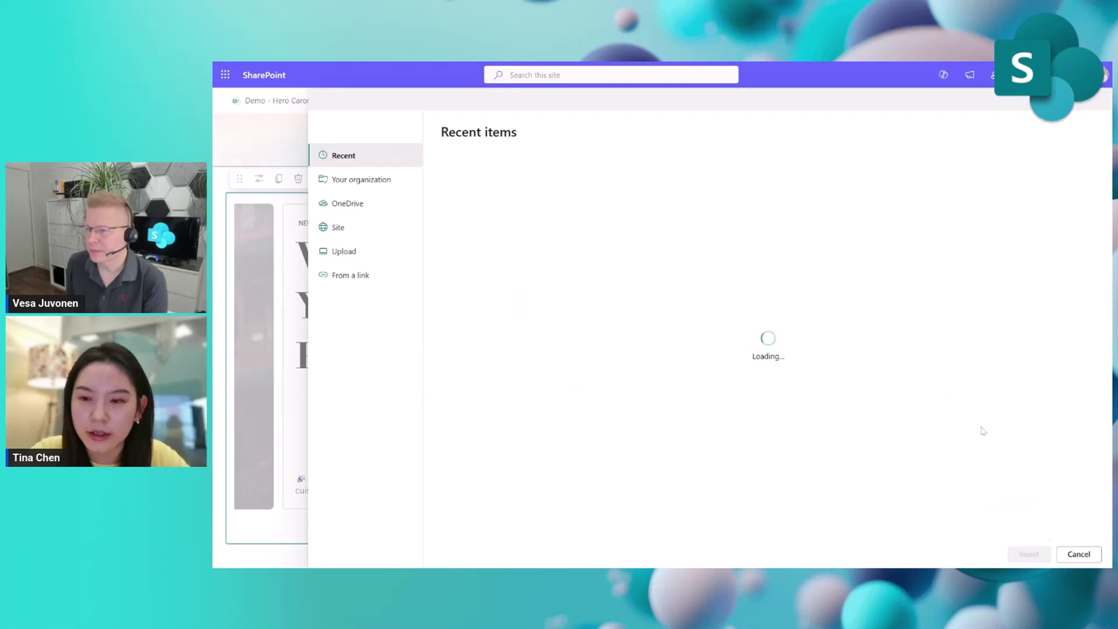
Step: Cancel the link picker and add two empty slides, Slide 3 and Slide 4
{"action": "left_click", "coordinate": [1078, 553]}
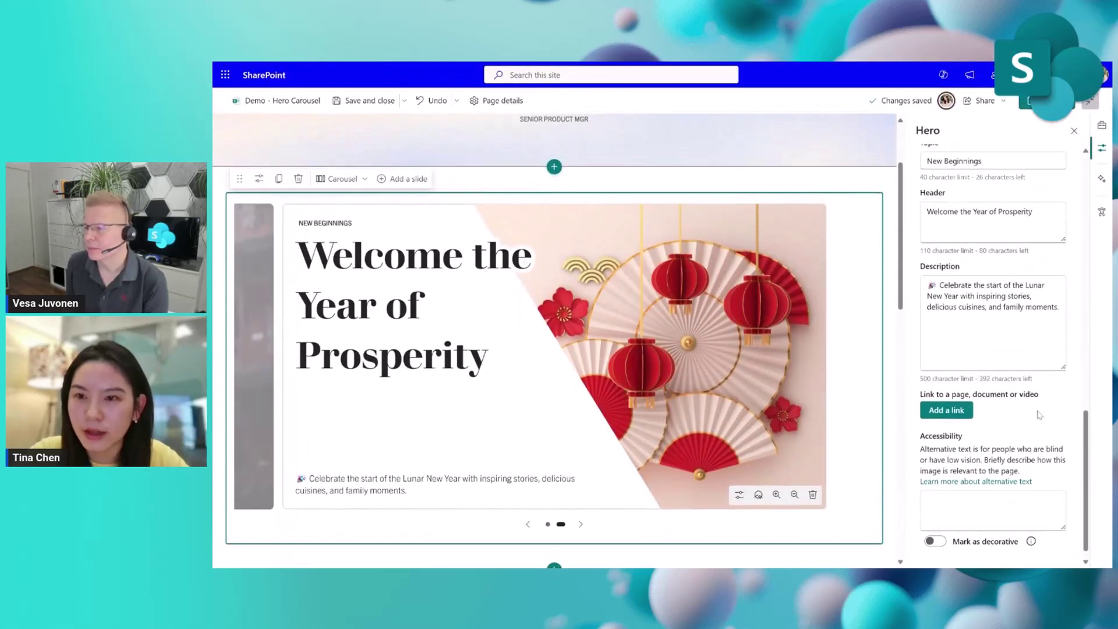
{"action": "left_click", "coordinate": [402, 179]}
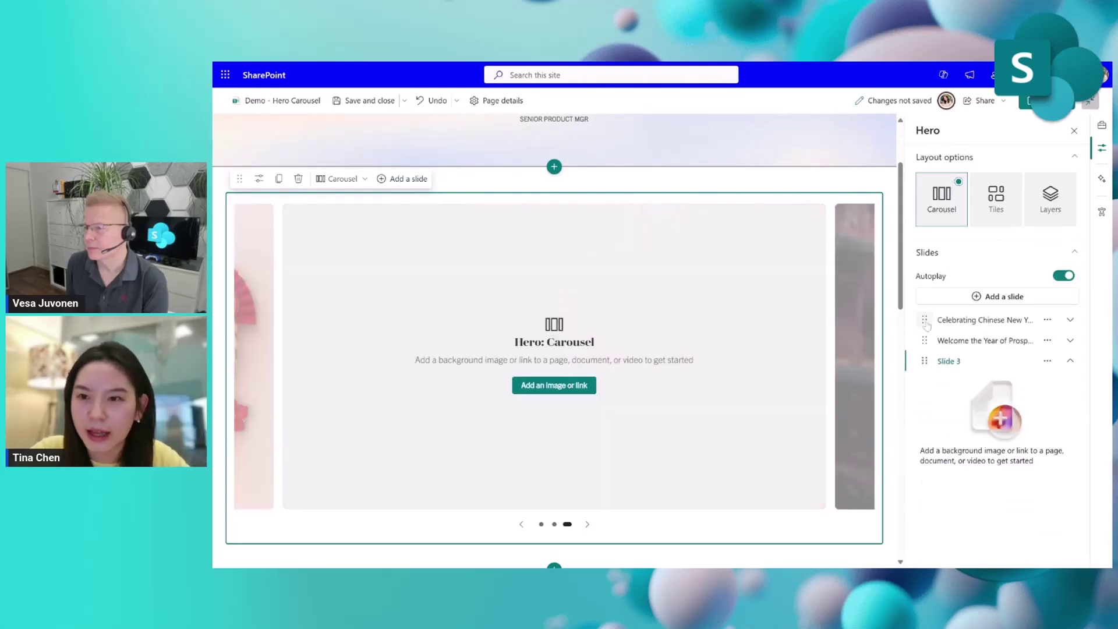
{"action": "left_click", "coordinate": [984, 297]}
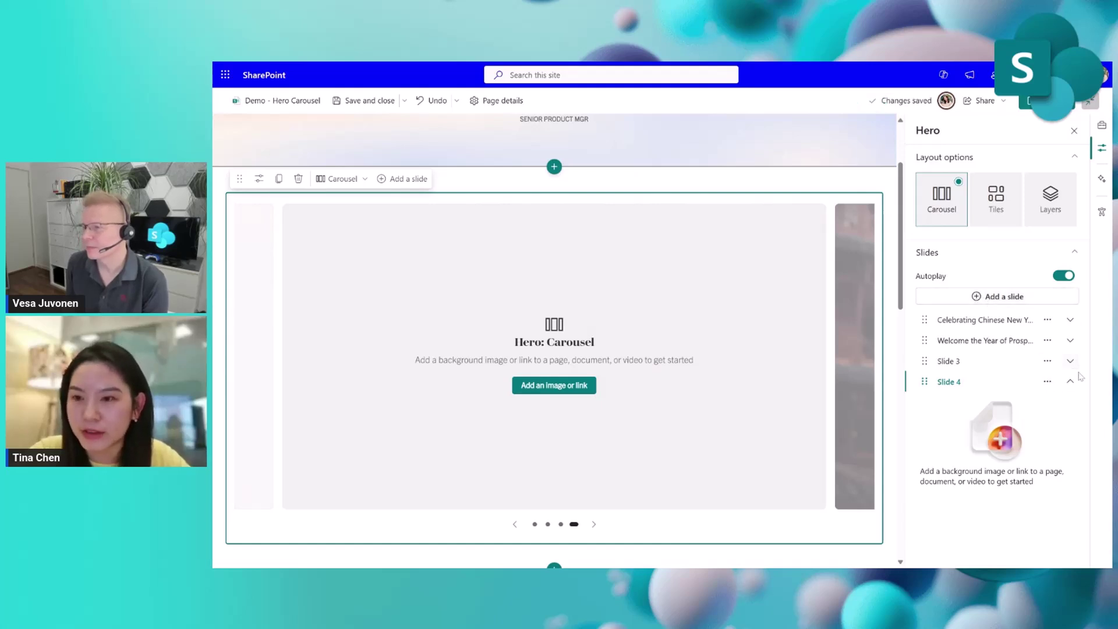
Step: Set Slide 3's background to the stock photo of a laughing family, found by searching 'fam'
{"action": "left_click", "coordinate": [968, 366]}
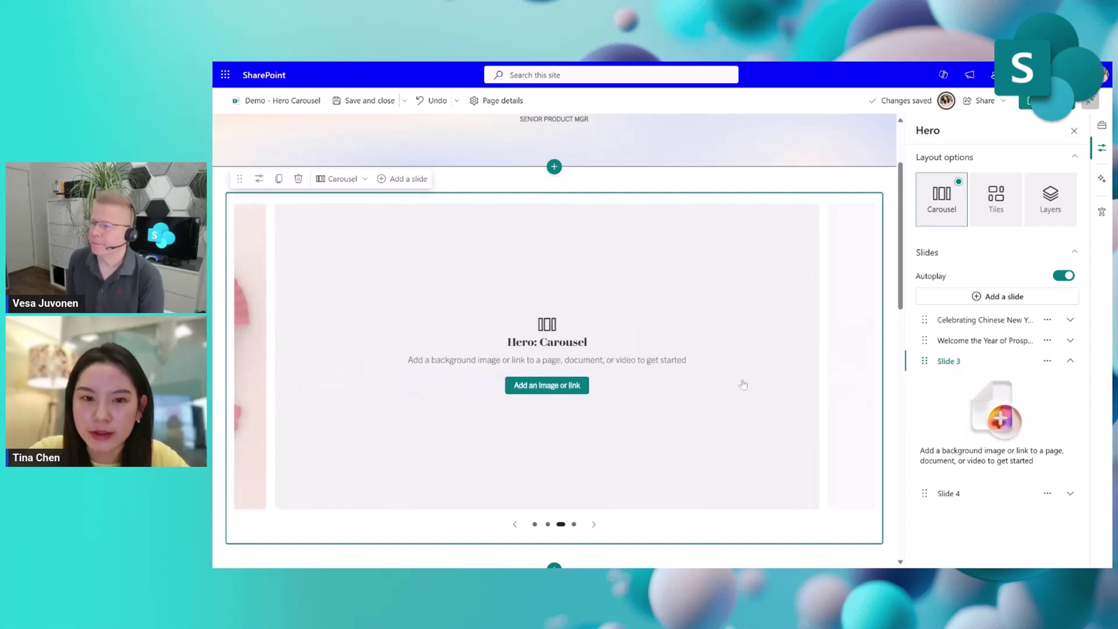
{"action": "left_click", "coordinate": [572, 387]}
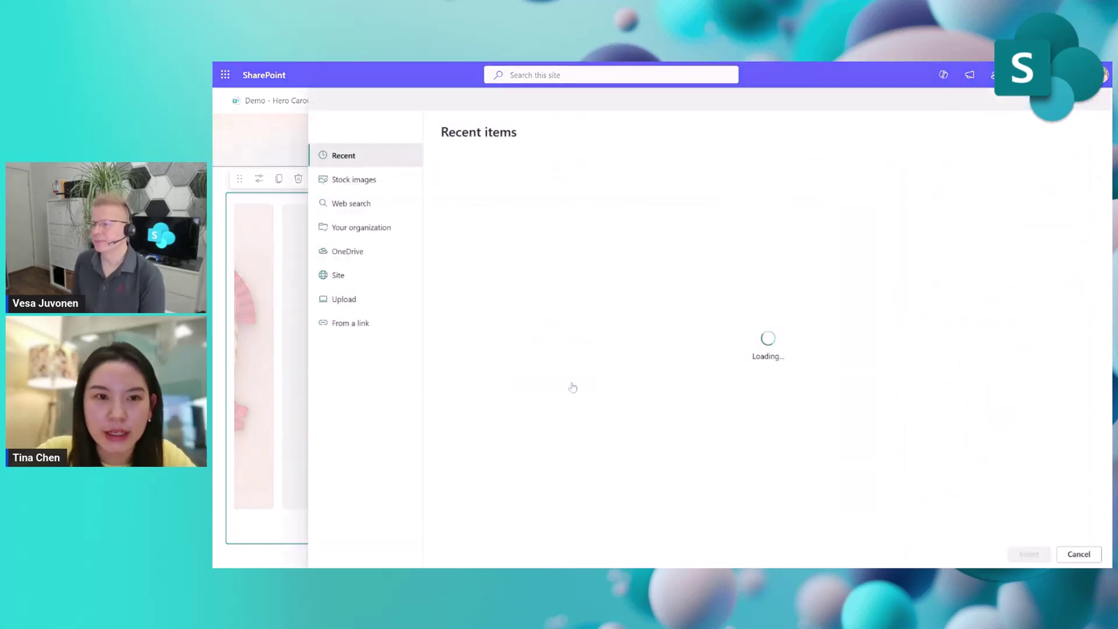
{"action": "left_click", "coordinate": [366, 180]}
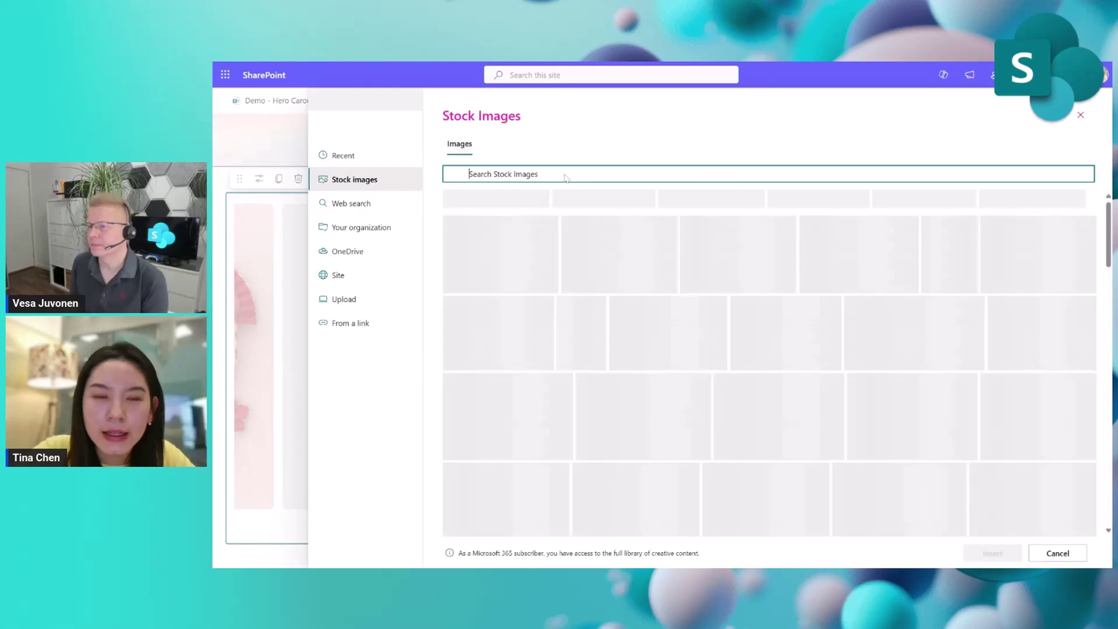
{"action": "type", "text": "n"}
{"action": "key", "text": "BackSpace"}
{"action": "type", "text": "family"}
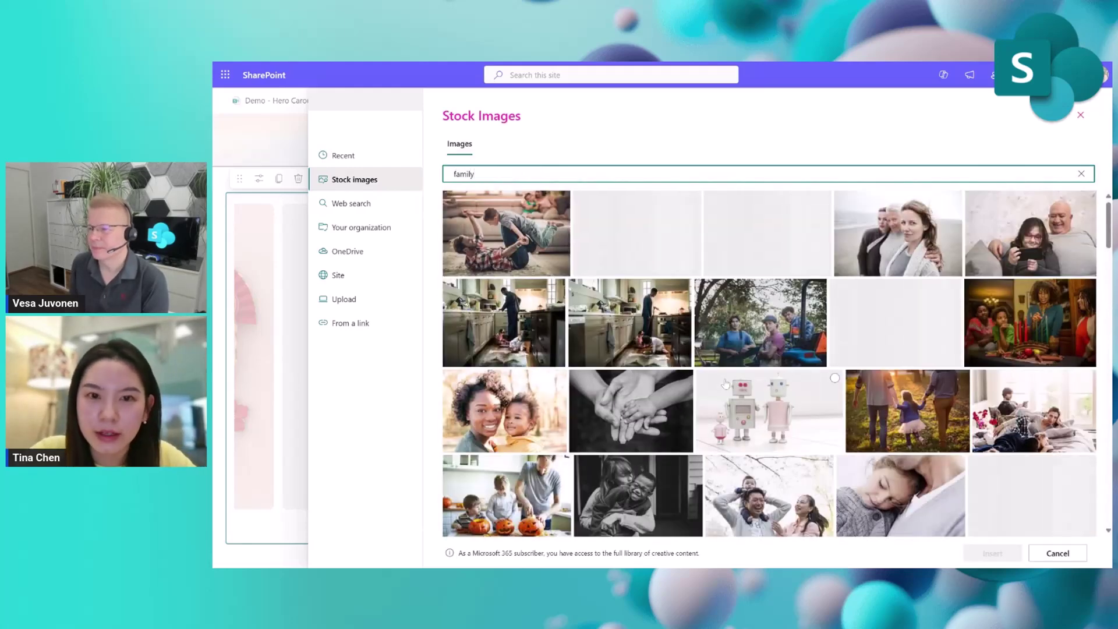
{"action": "scroll", "coordinate": [815, 349], "scroll_direction": "down", "scroll_amount": 2}
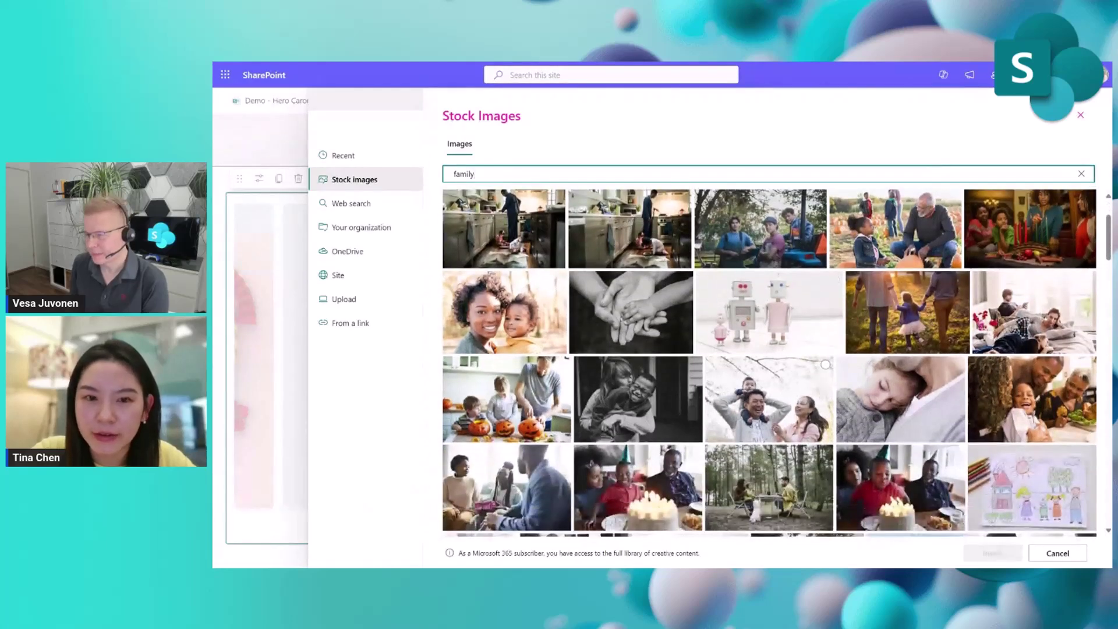
{"action": "left_click", "coordinate": [826, 365]}
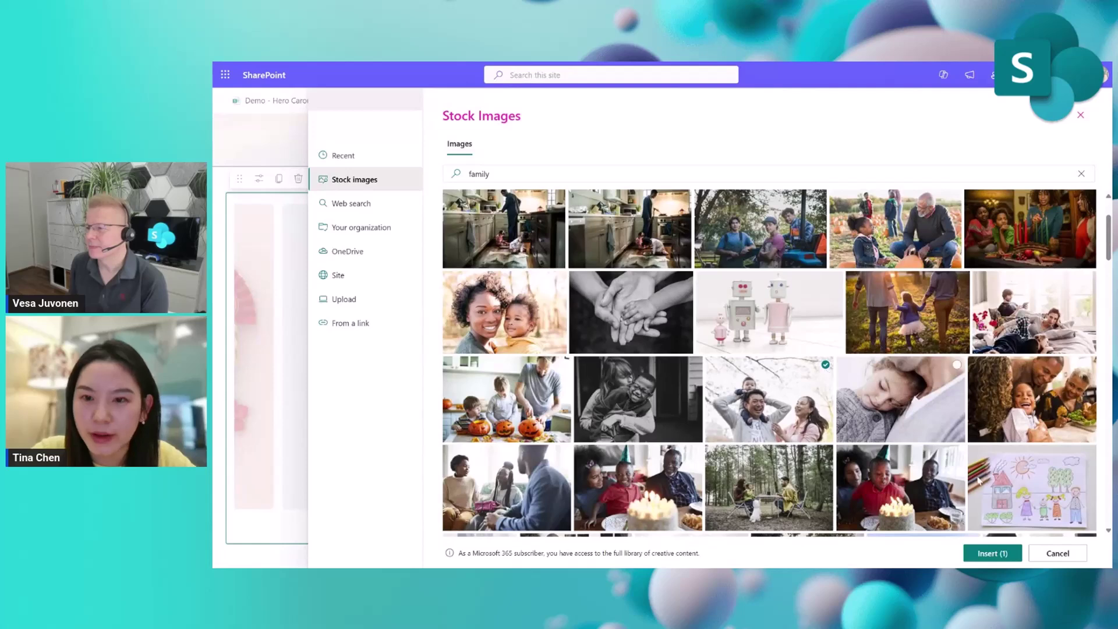
{"action": "left_click", "coordinate": [993, 554]}
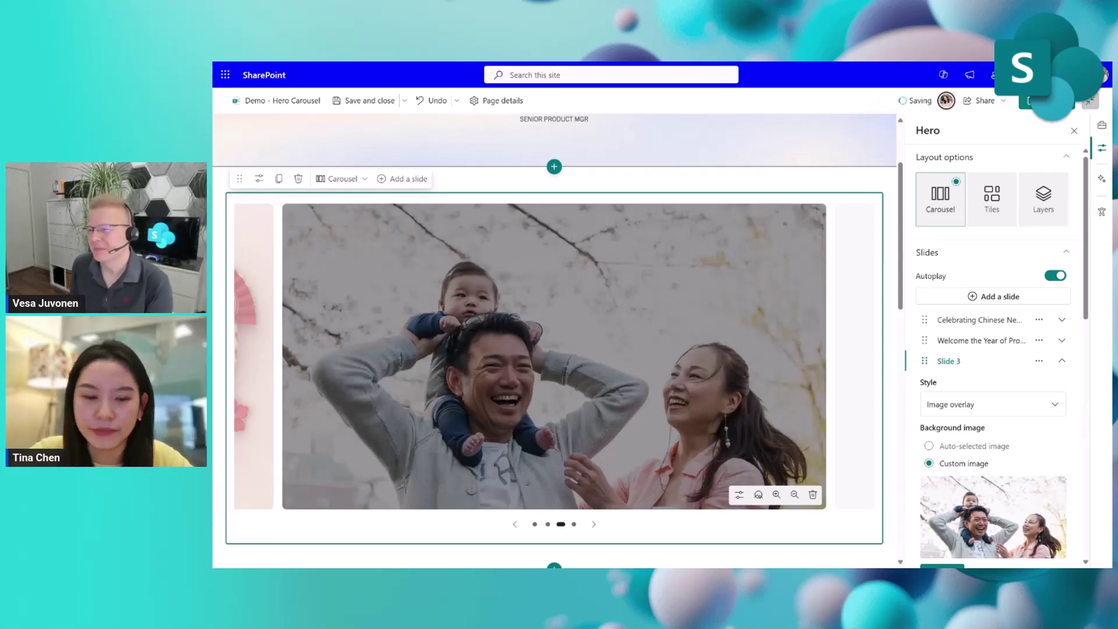
Step: Give Slide 3 topic 'Family and Fortune', header 'A Time for Togetherness' and a family-reunion description
{"action": "scroll", "coordinate": [1065, 435], "scroll_direction": "down", "scroll_amount": 5}
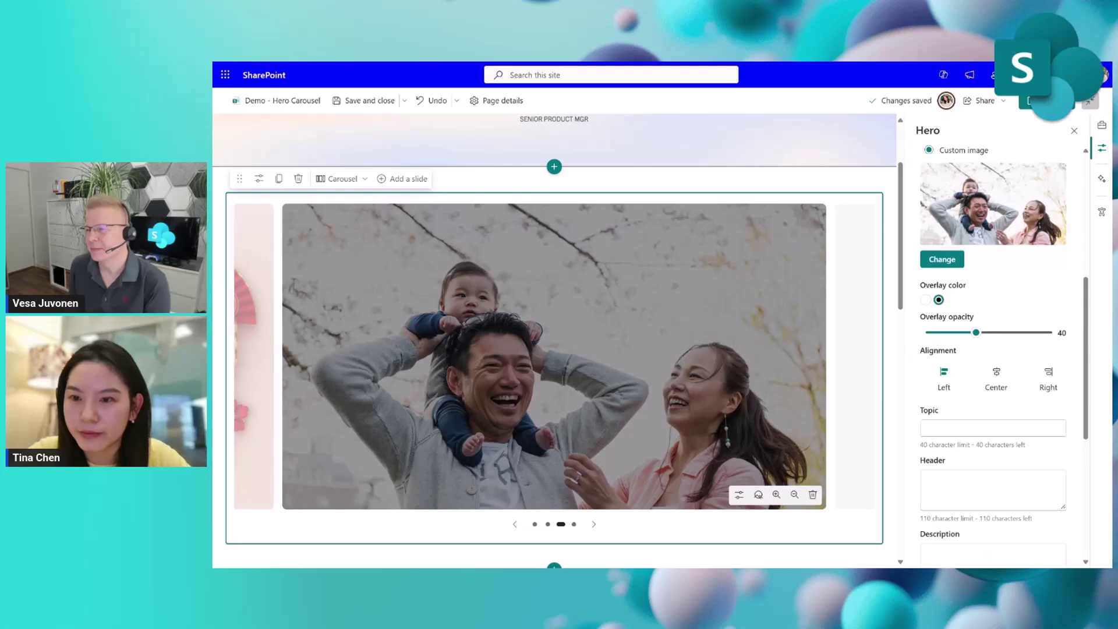
{"action": "type", "text": "Family and Fortune"}
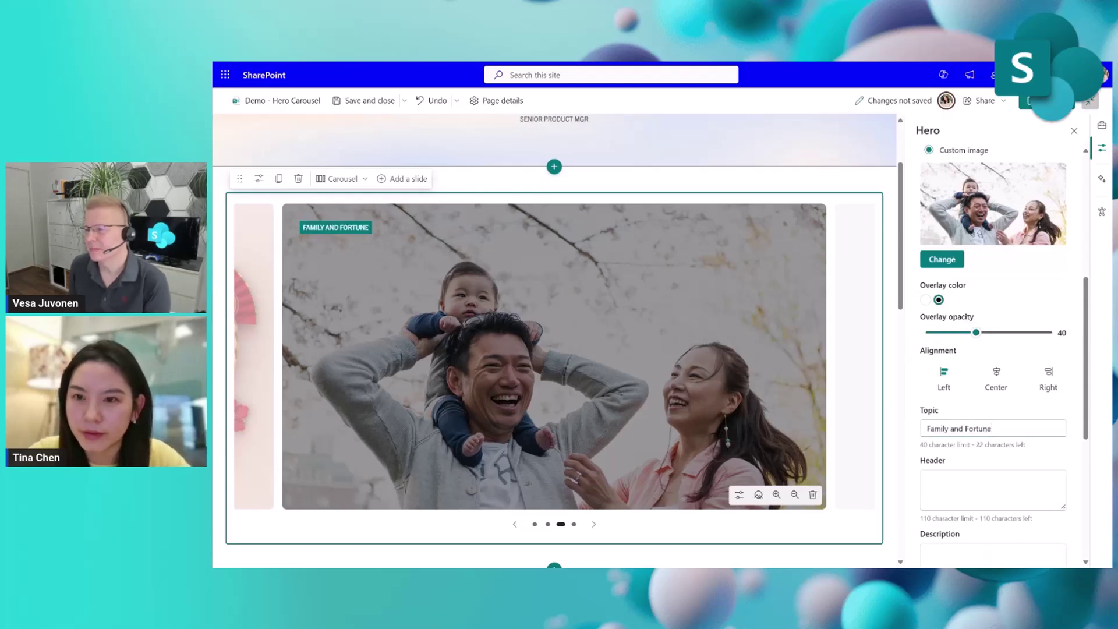
{"action": "key", "text": "Tab"}
{"action": "type", "text": "A Time for Togetherness"}
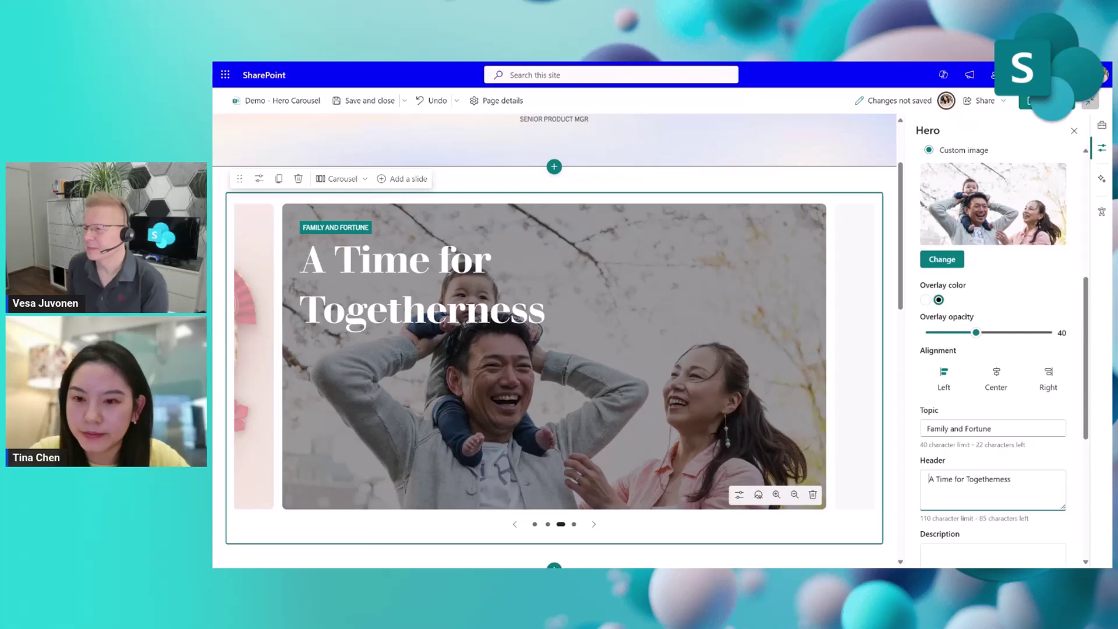
{"action": "key", "text": "BackSpace"}
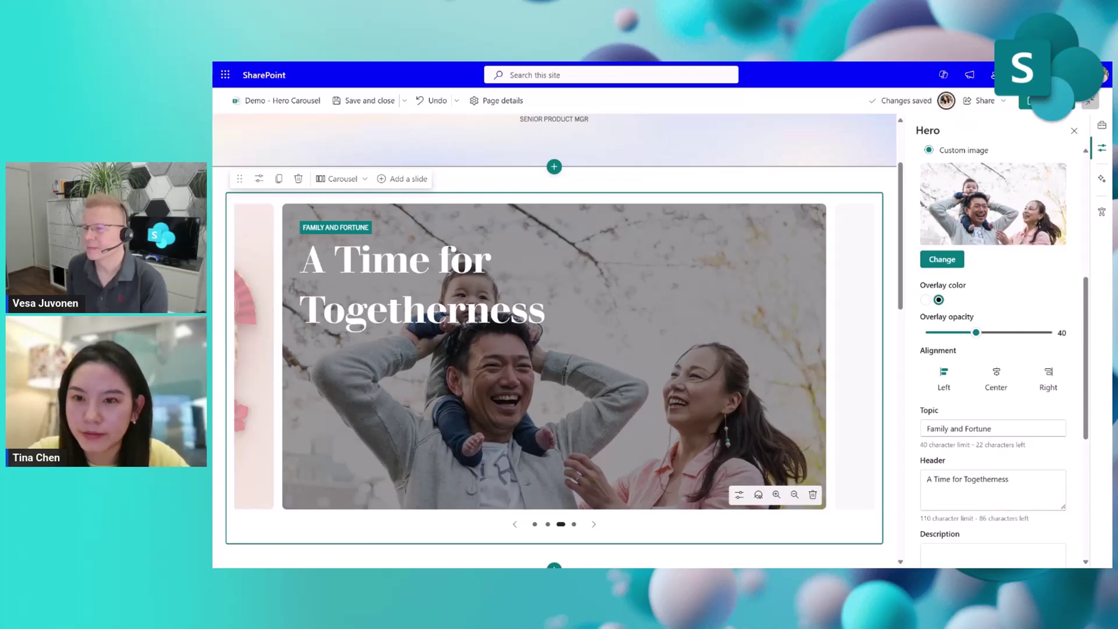
{"action": "left_click", "coordinate": [927, 552]}
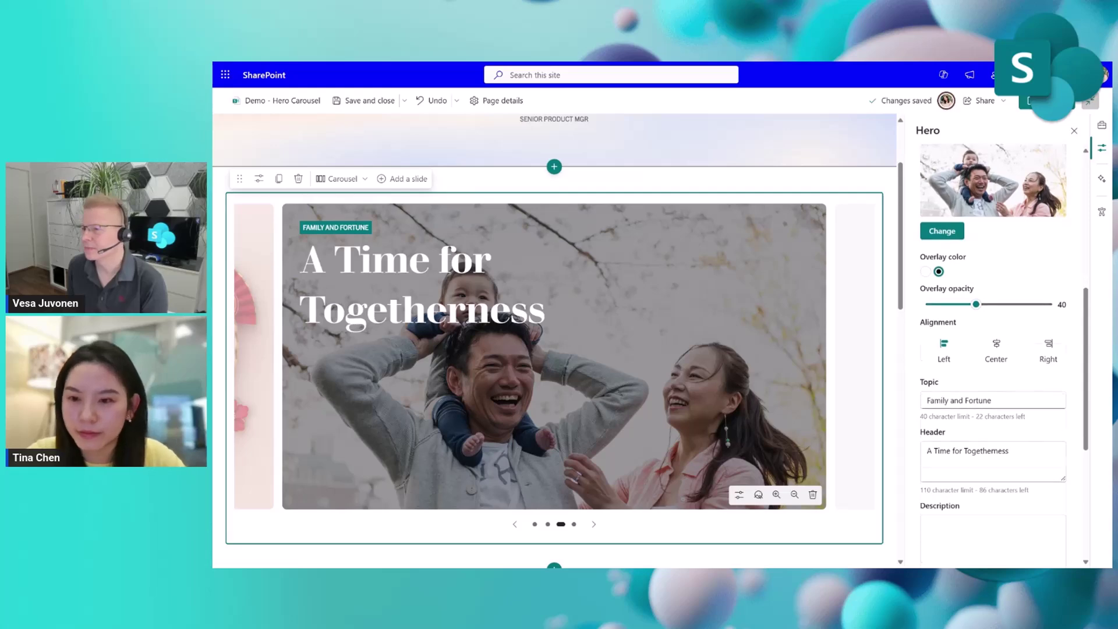
{"action": "type", "text": "🧧 Experience the joy of Chinese New Year, a season of family reunions, good fortune, and happiness."}
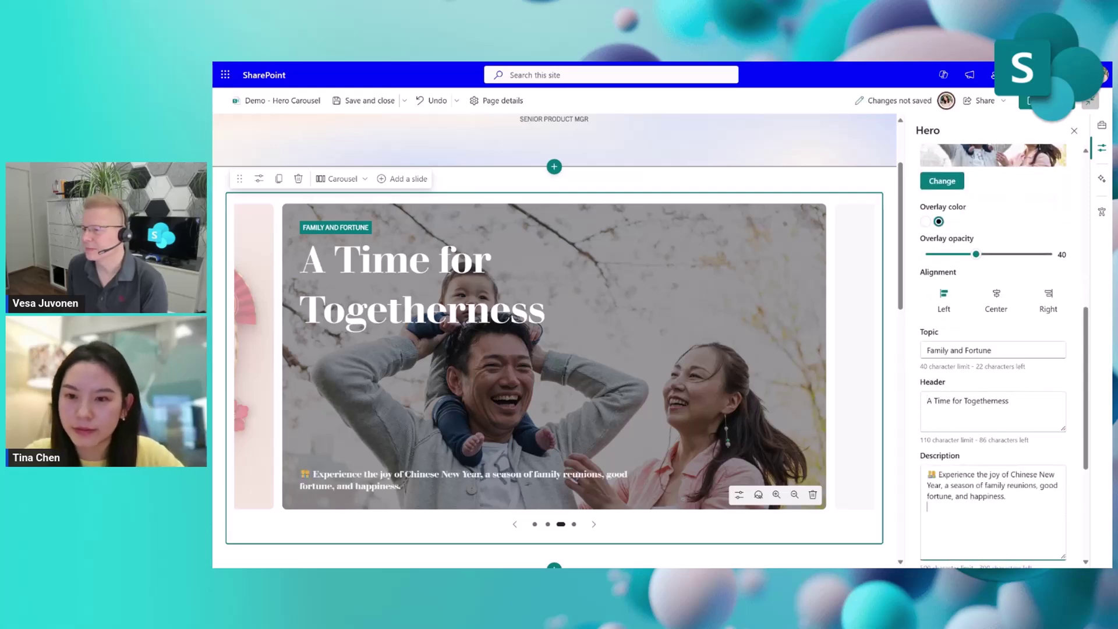
{"action": "scroll", "coordinate": [993, 349], "scroll_direction": "down", "scroll_amount": 2}
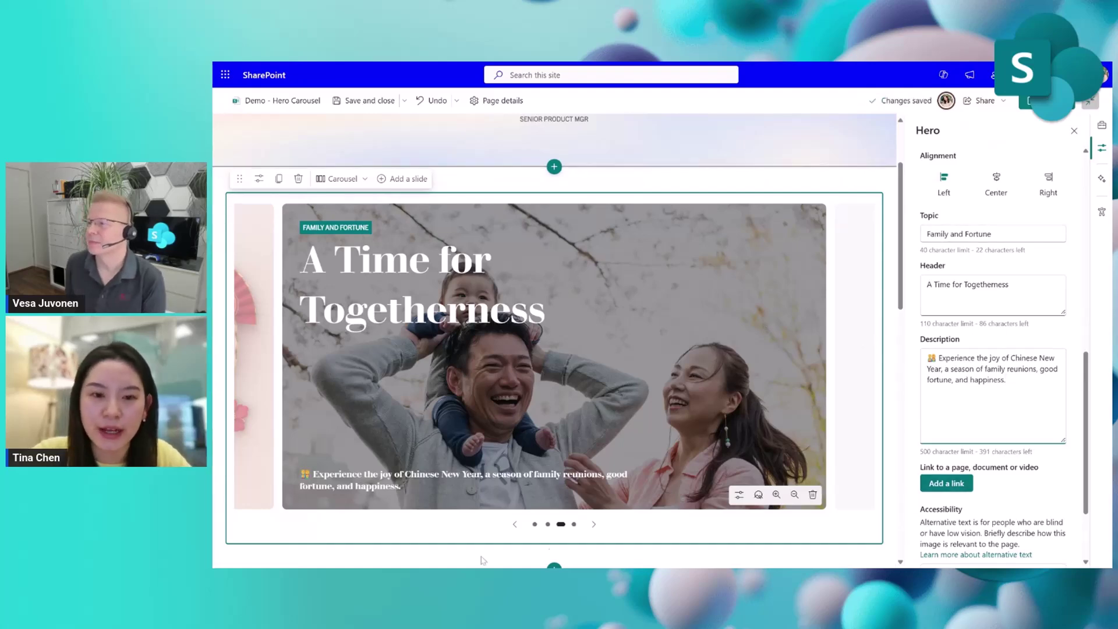
{"action": "left_click", "coordinate": [512, 525]}
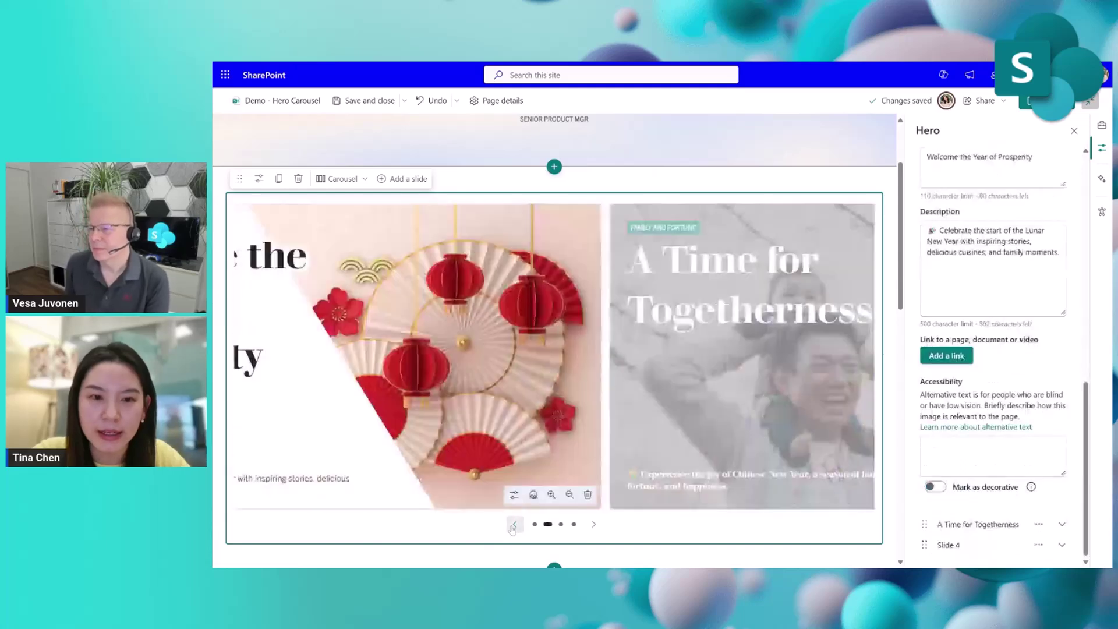
Step: Delete the empty Slide 4 from the Hero carousel using its actions menu
{"action": "left_click", "coordinate": [513, 525]}
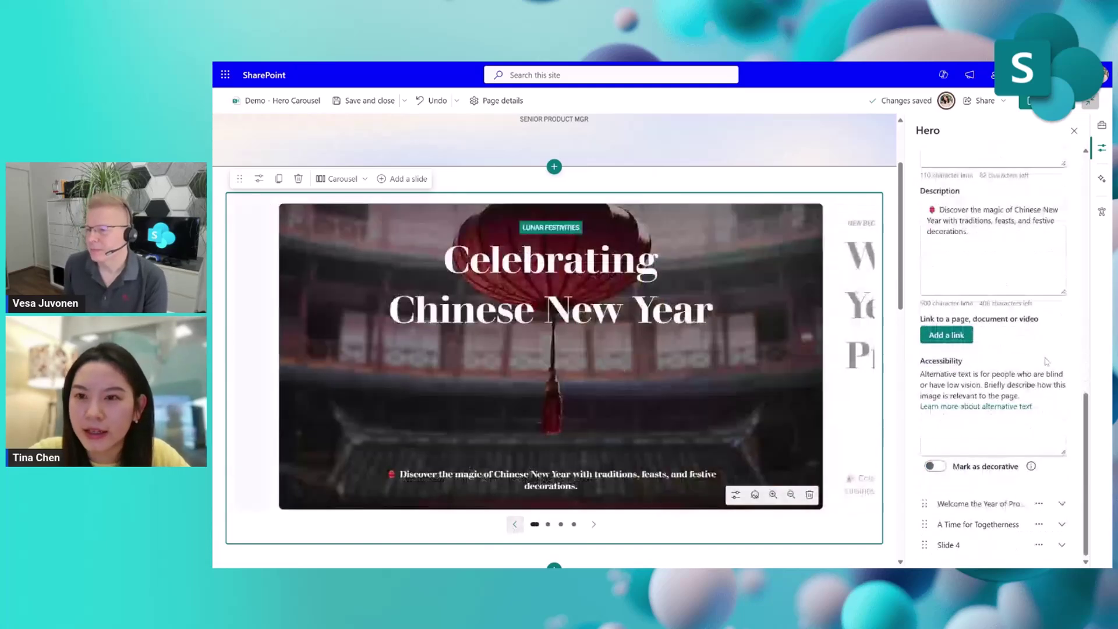
{"action": "scroll", "coordinate": [1046, 361], "scroll_direction": "up", "scroll_amount": 10}
{"action": "scroll", "coordinate": [1046, 356], "scroll_direction": "up", "scroll_amount": 2}
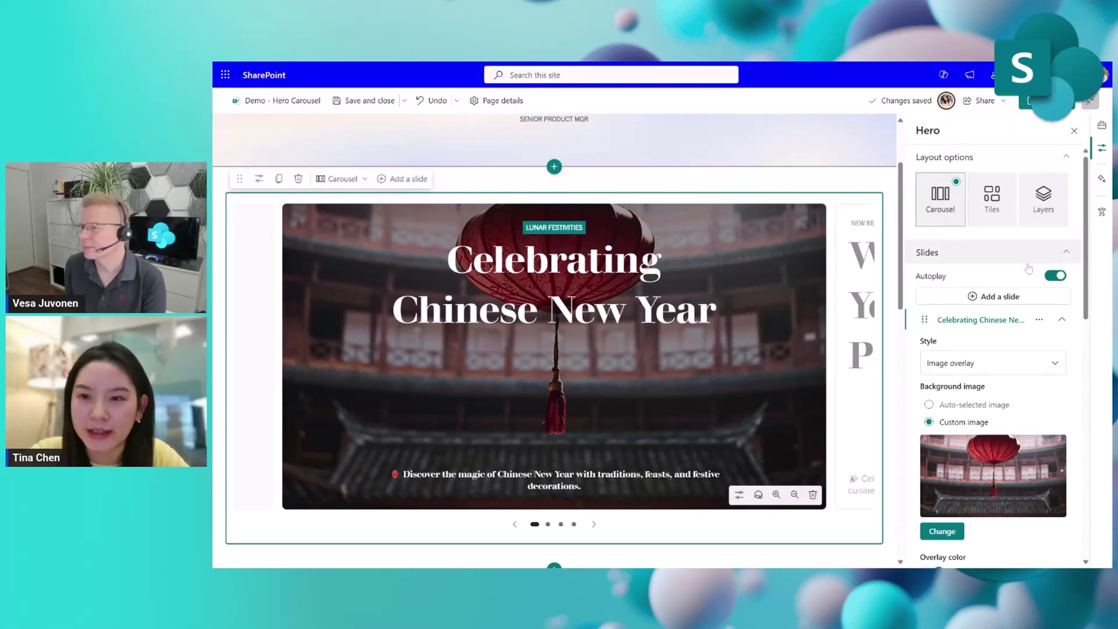
{"action": "left_click", "coordinate": [1062, 321]}
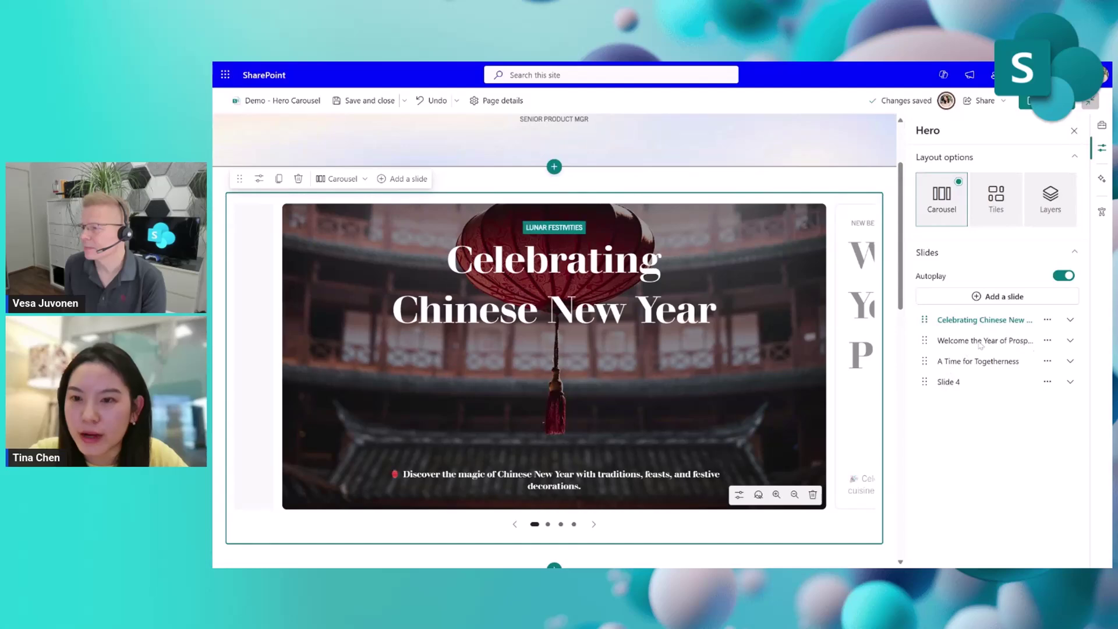
{"action": "left_click", "coordinate": [1047, 382]}
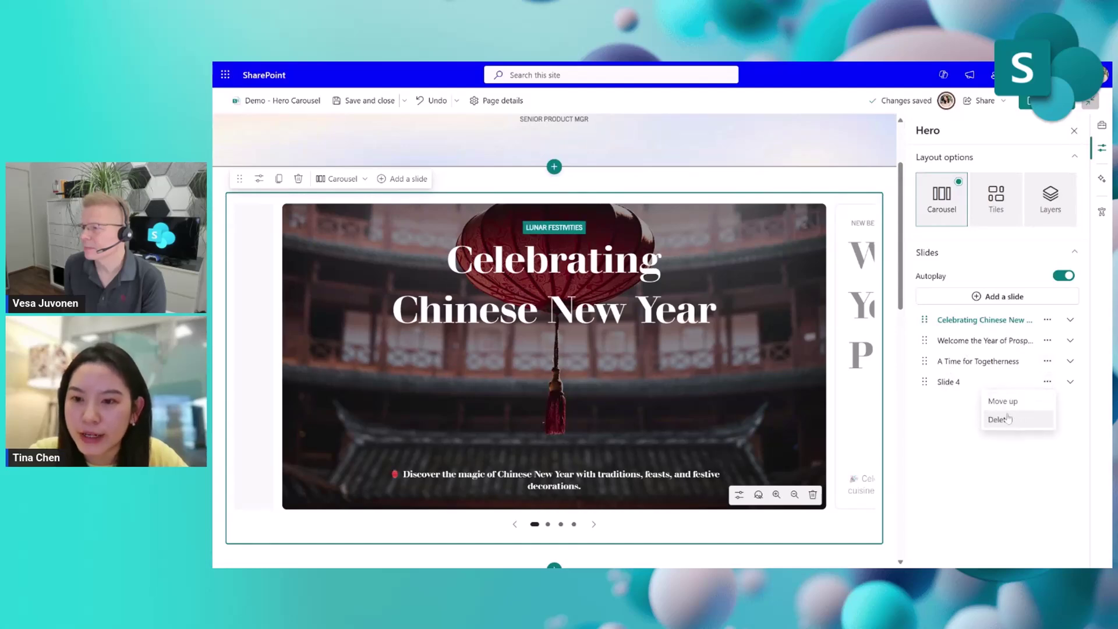
{"action": "left_click", "coordinate": [948, 383]}
{"action": "left_click", "coordinate": [1048, 383]}
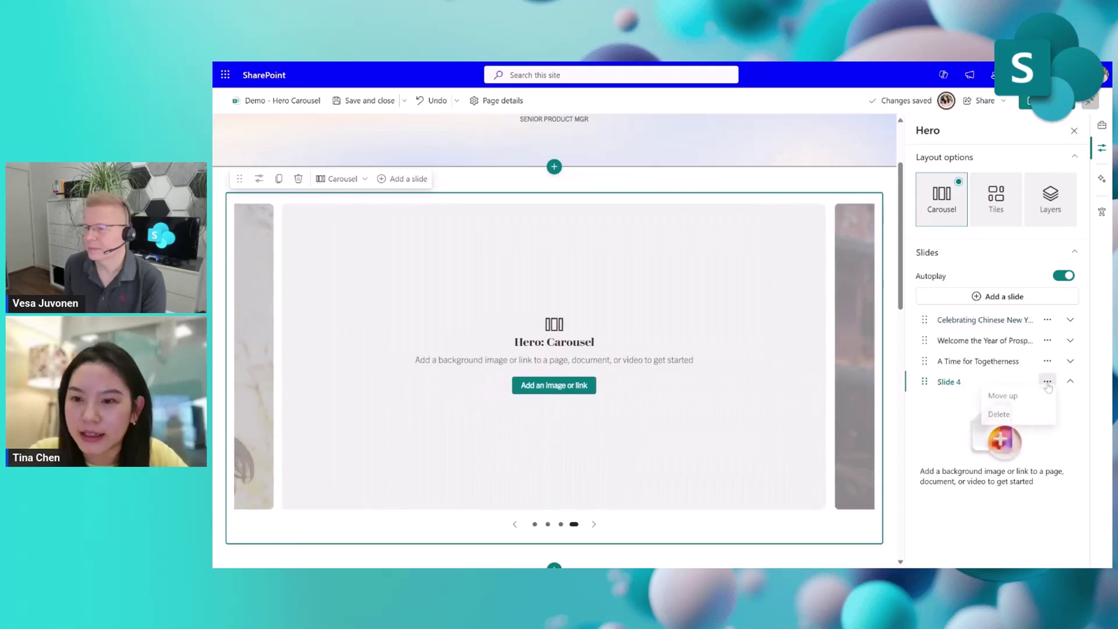
{"action": "left_click", "coordinate": [1004, 420]}
{"action": "left_click_drag", "start_coordinate": [925, 361], "coordinate": [924, 319]}
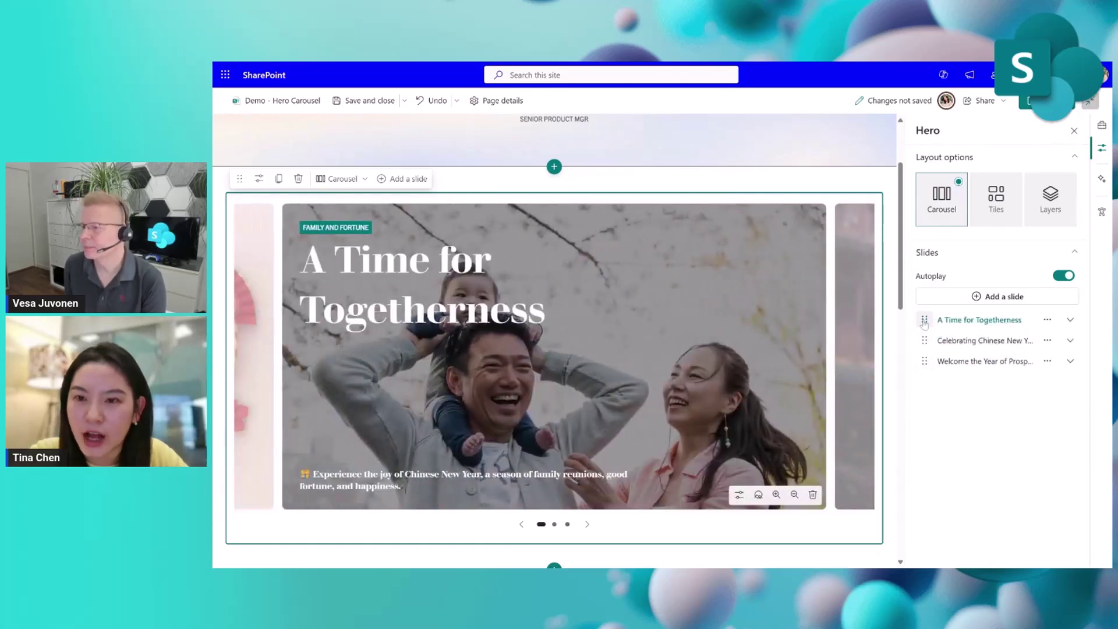
{"action": "left_click_drag", "start_coordinate": [926, 359], "coordinate": [925, 321]}
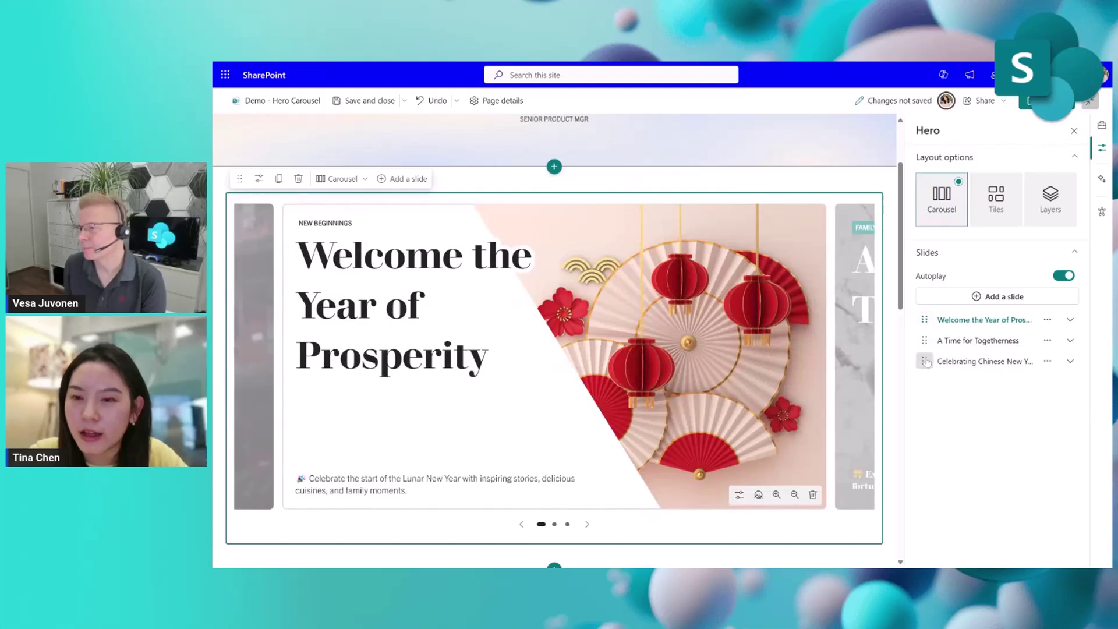
{"action": "left_click_drag", "start_coordinate": [926, 361], "coordinate": [926, 321]}
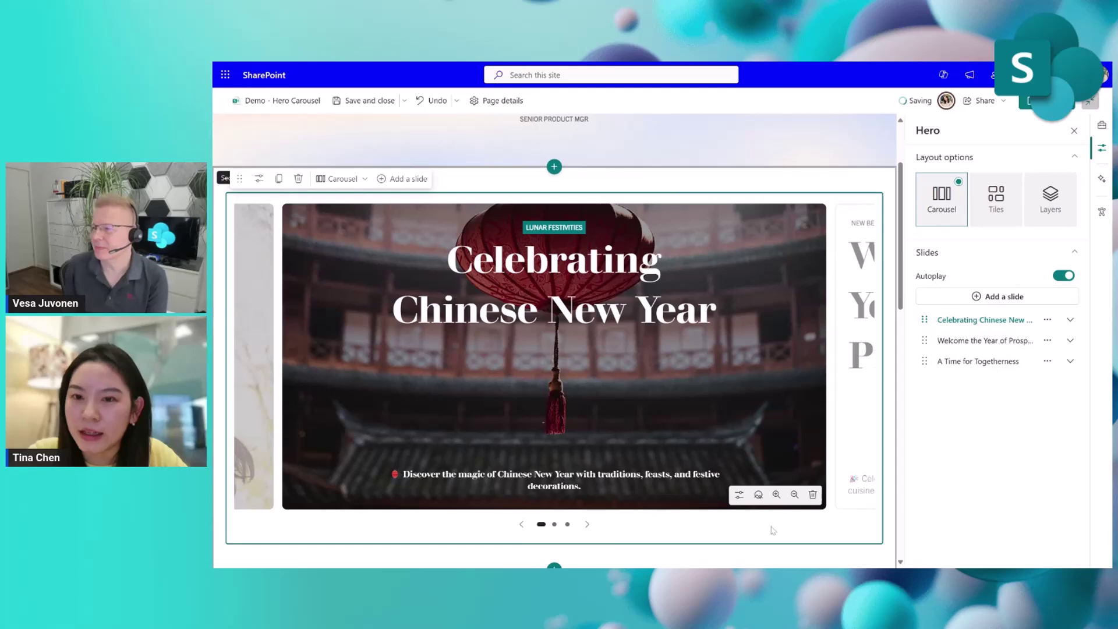
Step: Give the A Time for Togetherness slide the Text block style with right-aligned text
{"action": "left_click", "coordinate": [996, 361]}
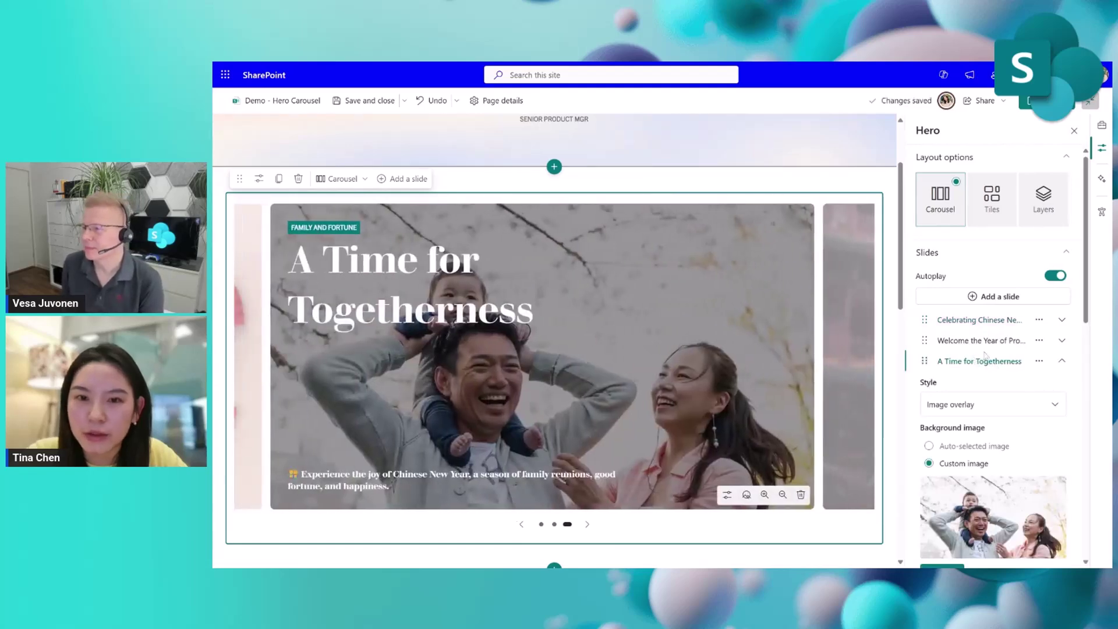
{"action": "left_click", "coordinate": [1023, 402]}
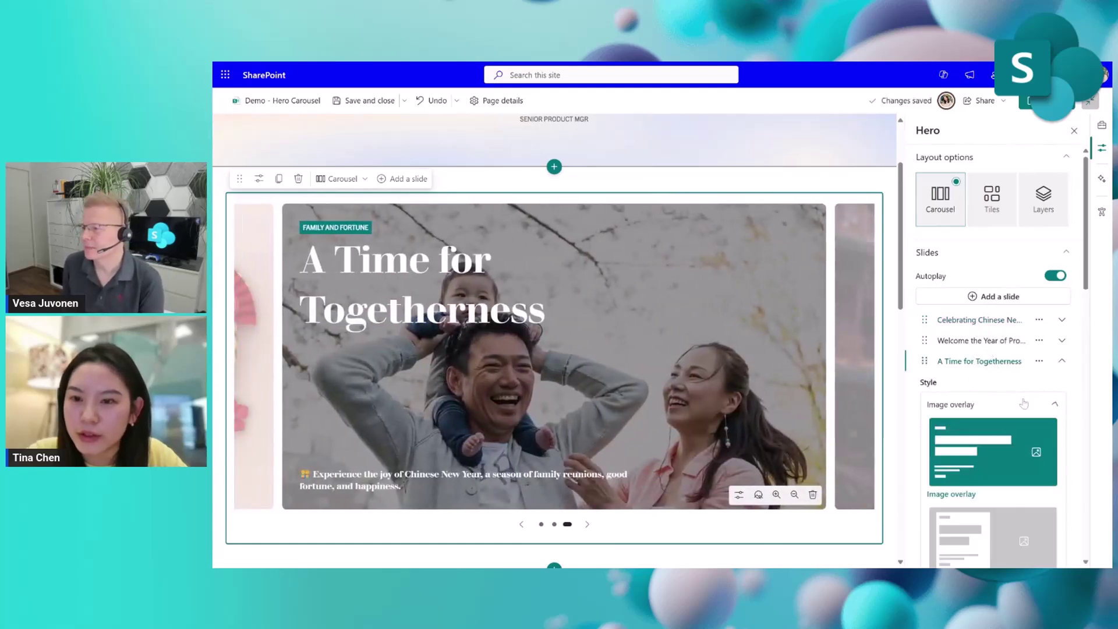
{"action": "scroll", "coordinate": [1013, 443], "scroll_direction": "down", "scroll_amount": 3}
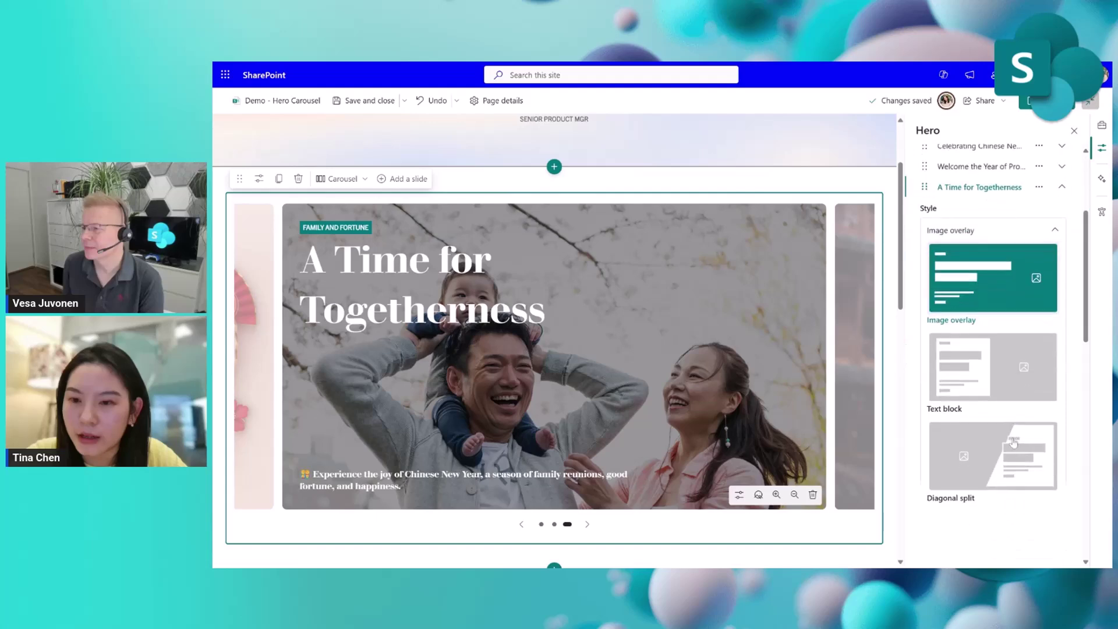
{"action": "left_click", "coordinate": [985, 387]}
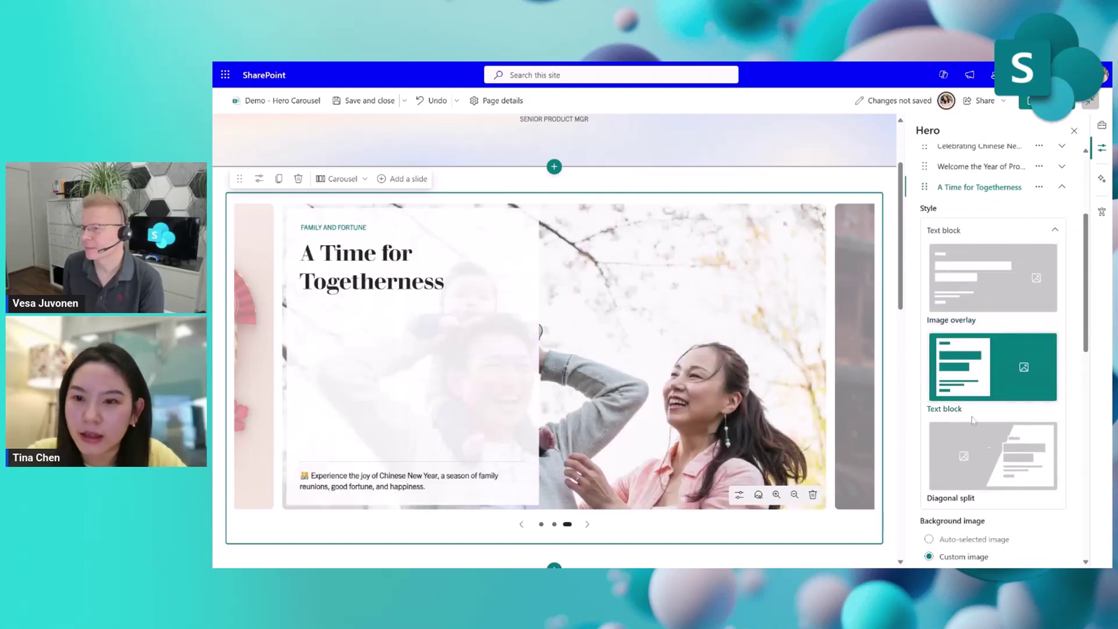
{"action": "scroll", "coordinate": [981, 414], "scroll_direction": "down", "scroll_amount": 5}
{"action": "left_click", "coordinate": [1003, 420]}
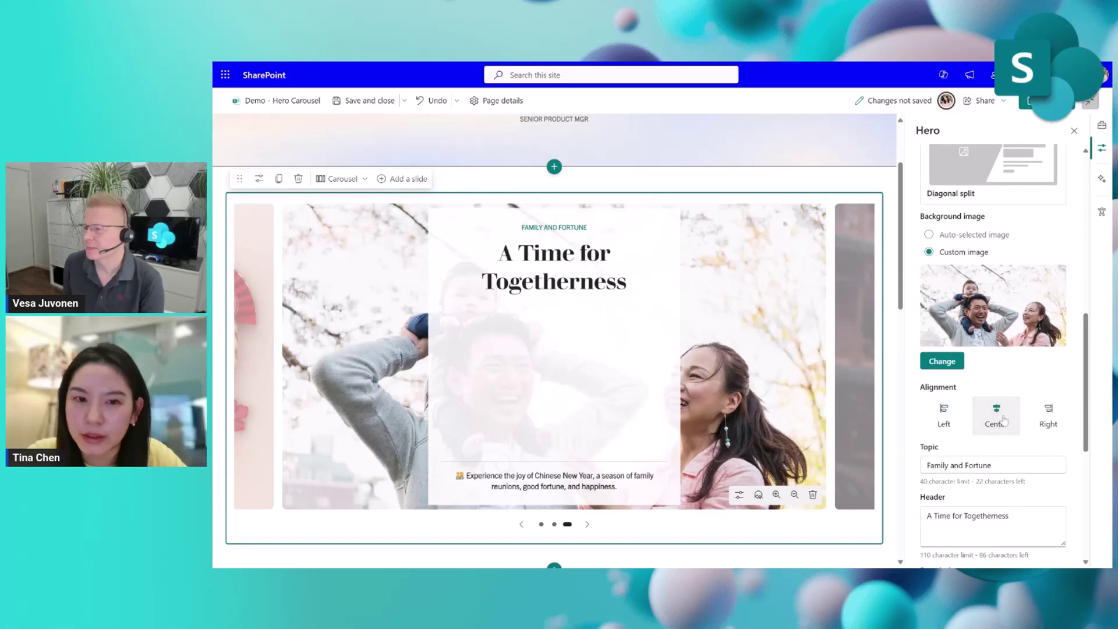
{"action": "left_click", "coordinate": [1048, 415]}
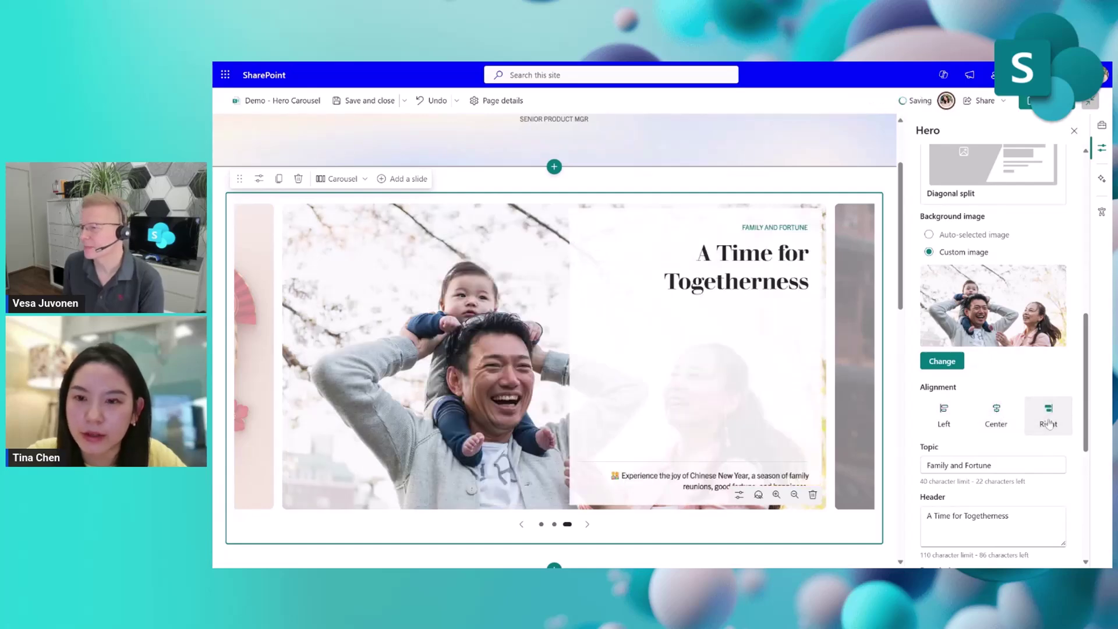
{"action": "scroll", "coordinate": [1006, 422], "scroll_direction": "up", "scroll_amount": 10}
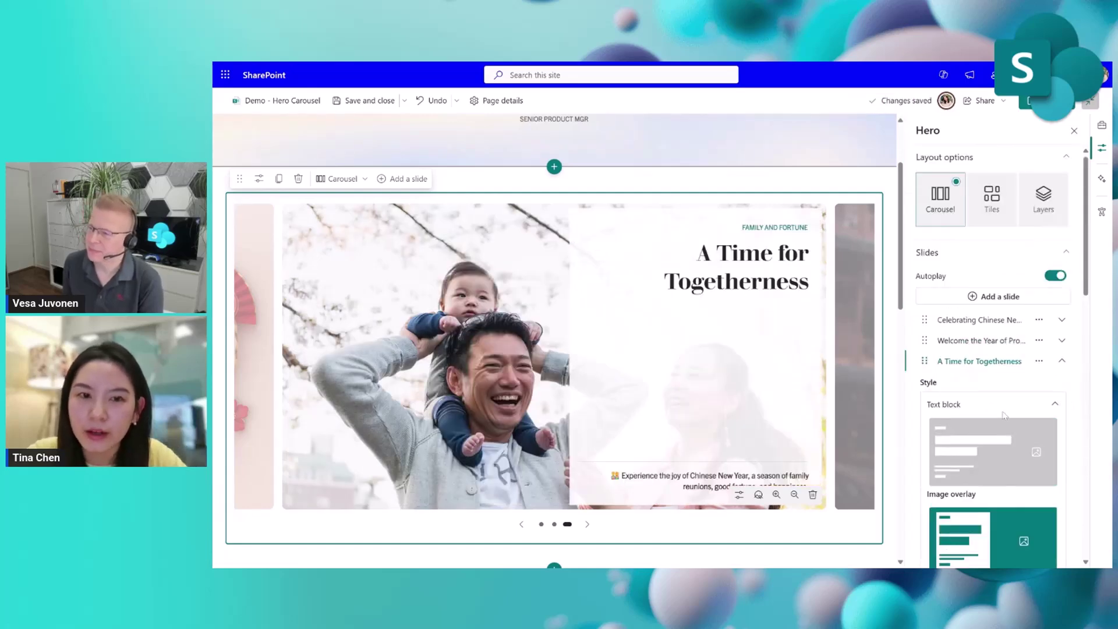
{"action": "left_click", "coordinate": [1061, 363]}
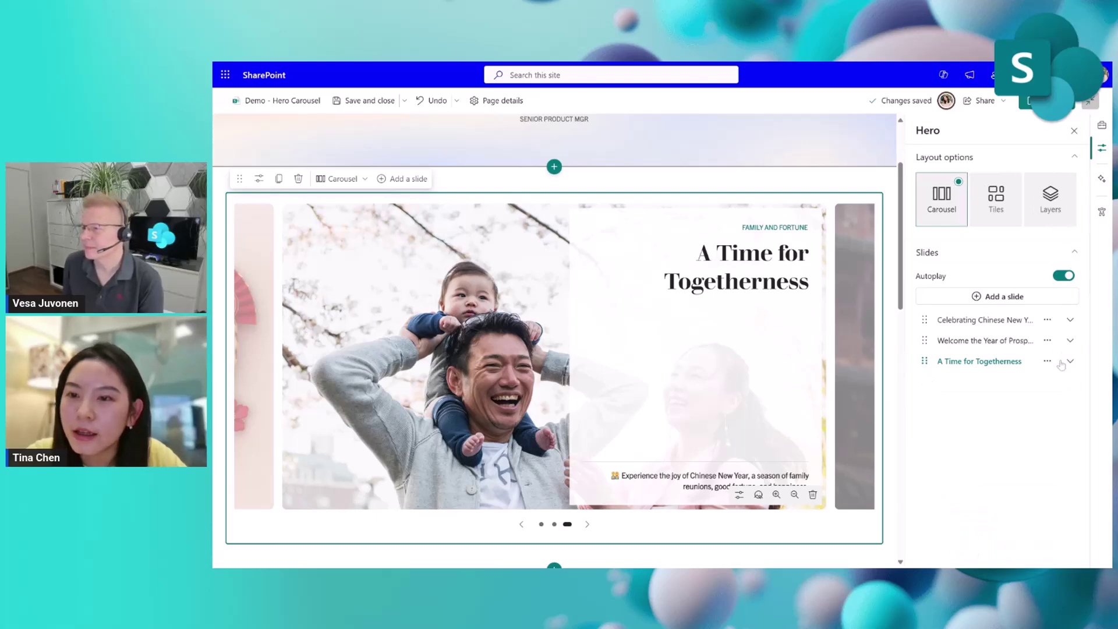
{"action": "left_click", "coordinate": [1013, 186]}
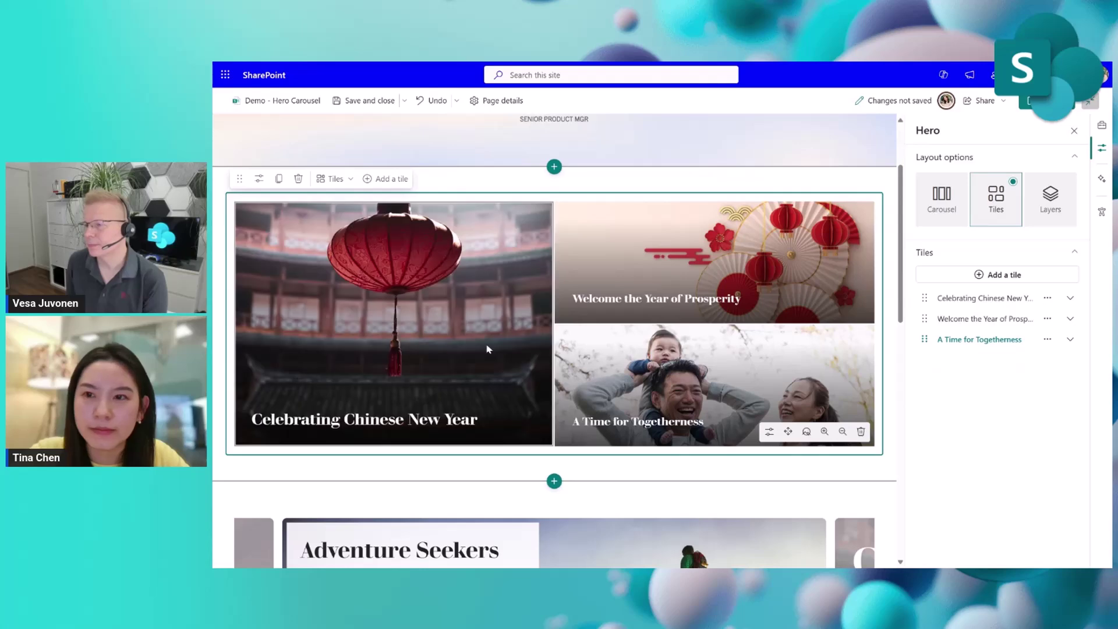
{"action": "left_click", "coordinate": [488, 349]}
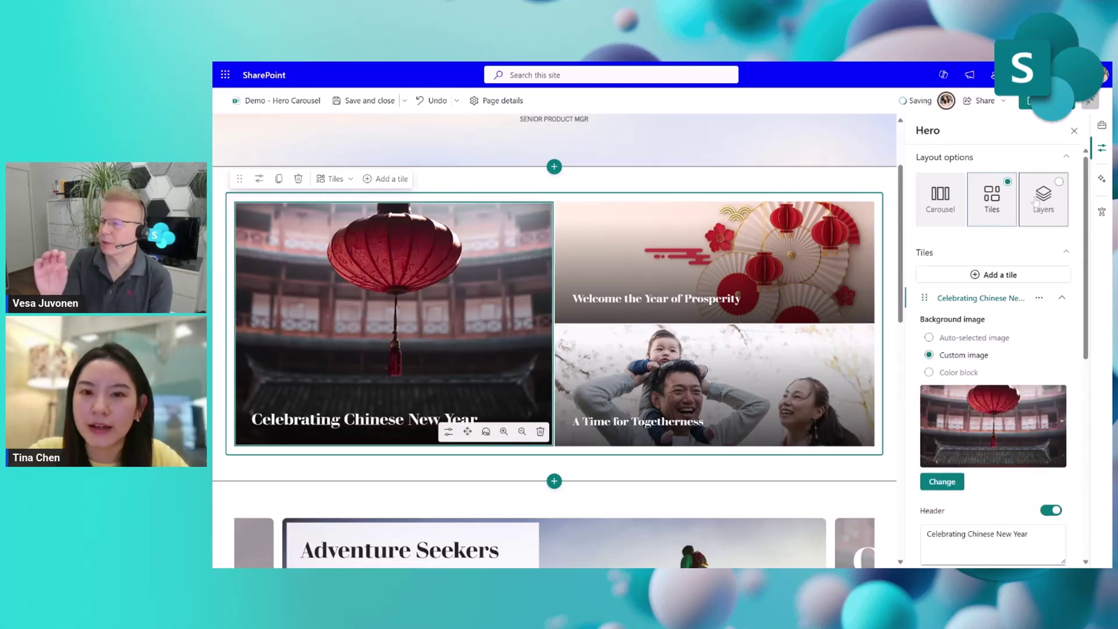
{"action": "left_click", "coordinate": [1061, 299]}
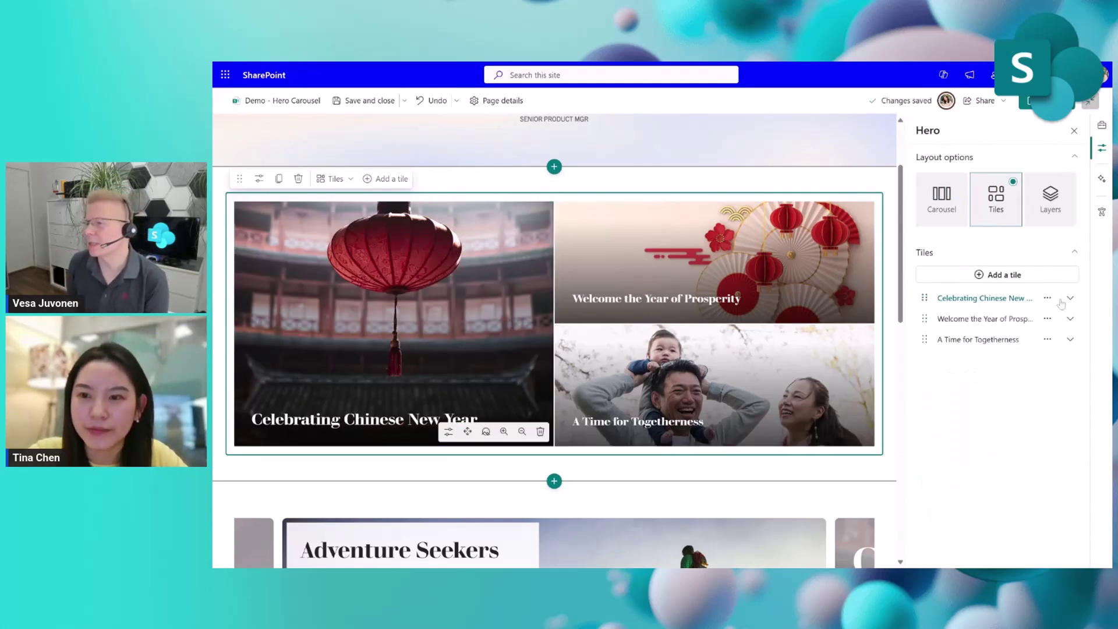
{"action": "left_click", "coordinate": [1064, 189]}
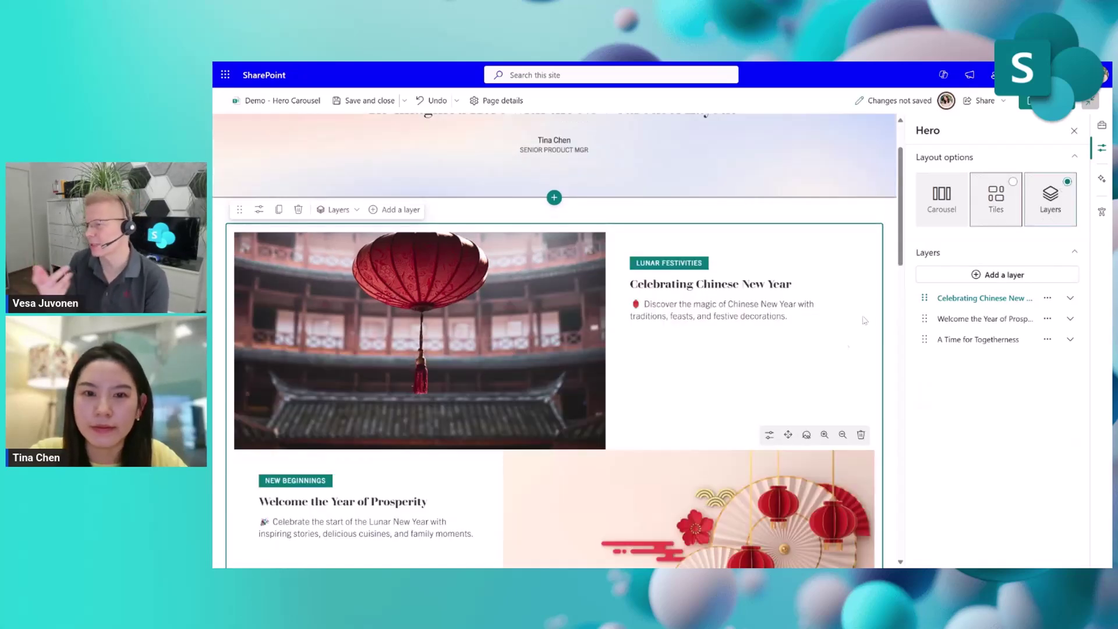
{"action": "scroll", "coordinate": [845, 344], "scroll_direction": "down", "scroll_amount": 5}
{"action": "scroll", "coordinate": [844, 345], "scroll_direction": "down", "scroll_amount": 3}
{"action": "scroll", "coordinate": [844, 345], "scroll_direction": "up", "scroll_amount": 10}
{"action": "scroll", "coordinate": [553, 343], "scroll_direction": "up", "scroll_amount": 3}
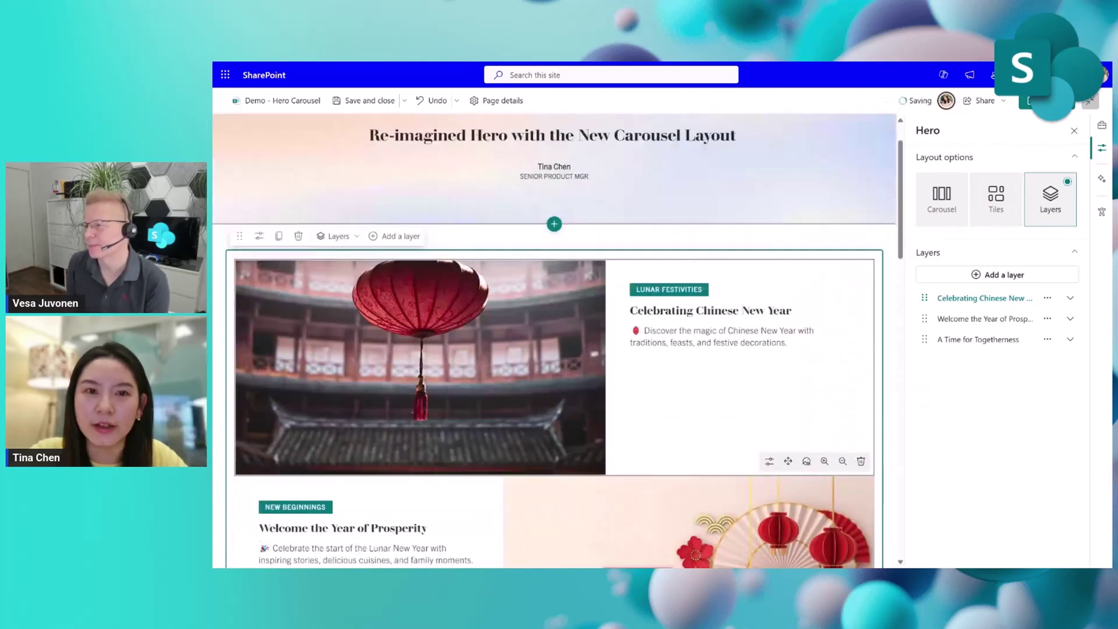
{"action": "left_click", "coordinate": [959, 185]}
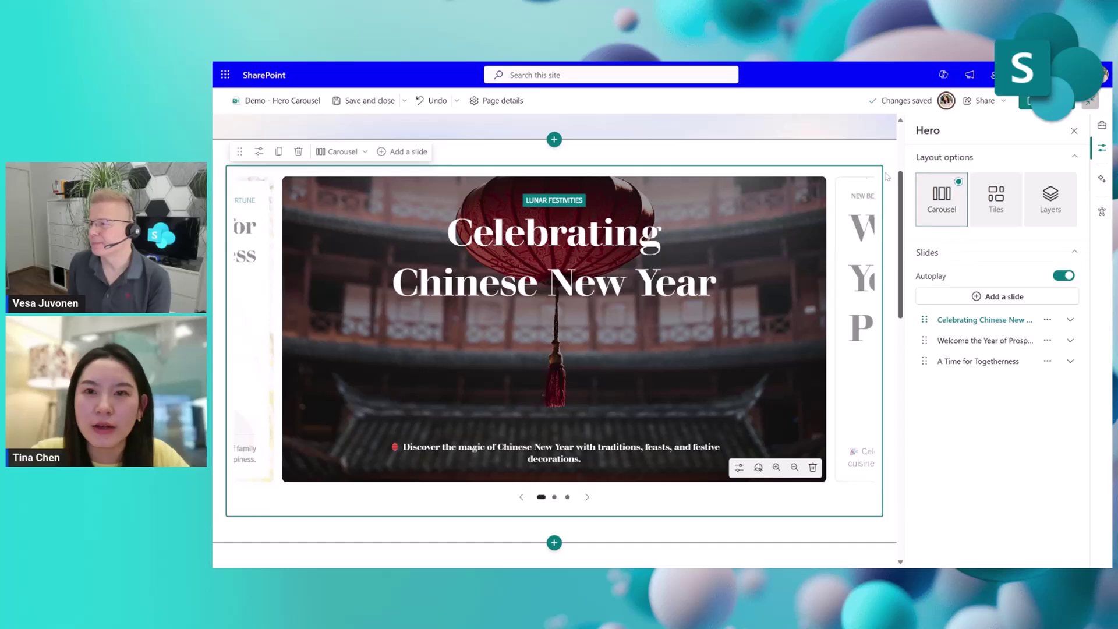
Step: Save and close the page, then pause the hero carousel and step through its slides
{"action": "left_click", "coordinate": [357, 102]}
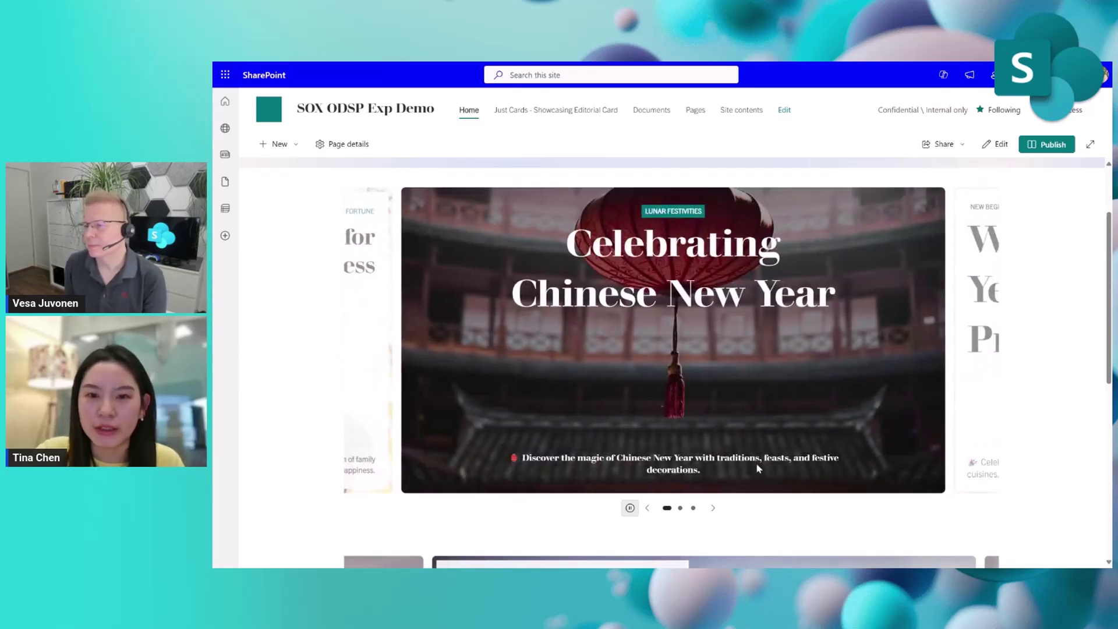
{"action": "left_click", "coordinate": [630, 508]}
{"action": "left_click", "coordinate": [713, 507]}
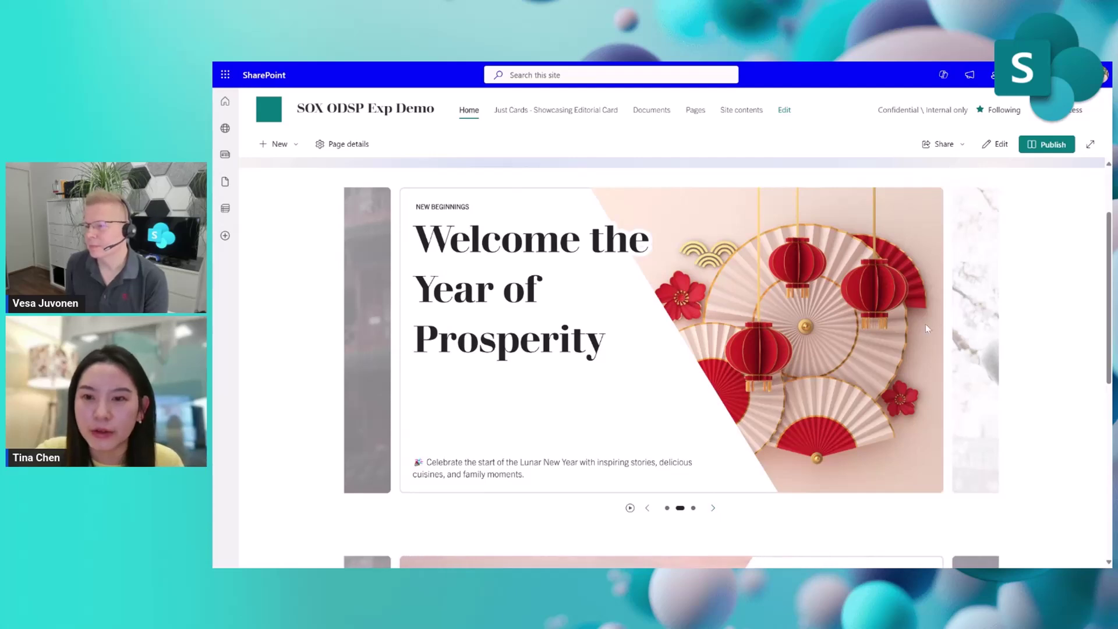
{"action": "left_click", "coordinate": [978, 322]}
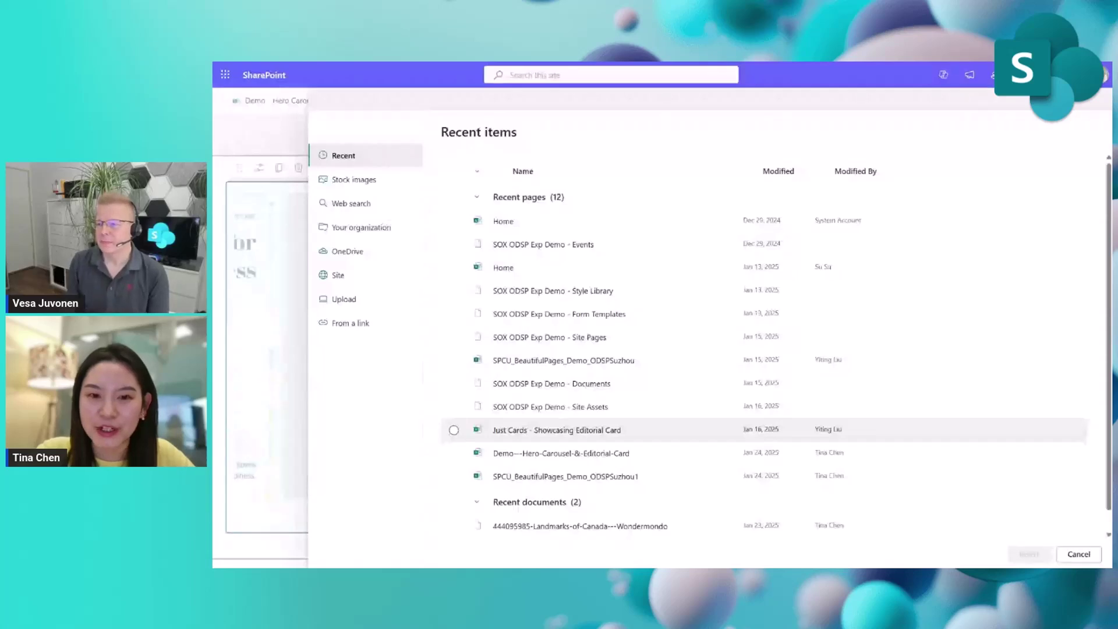
Step: Insert the Just Cards - Showcasing Editorial Card page from Recent items as the slide link
{"action": "left_click", "coordinate": [454, 429]}
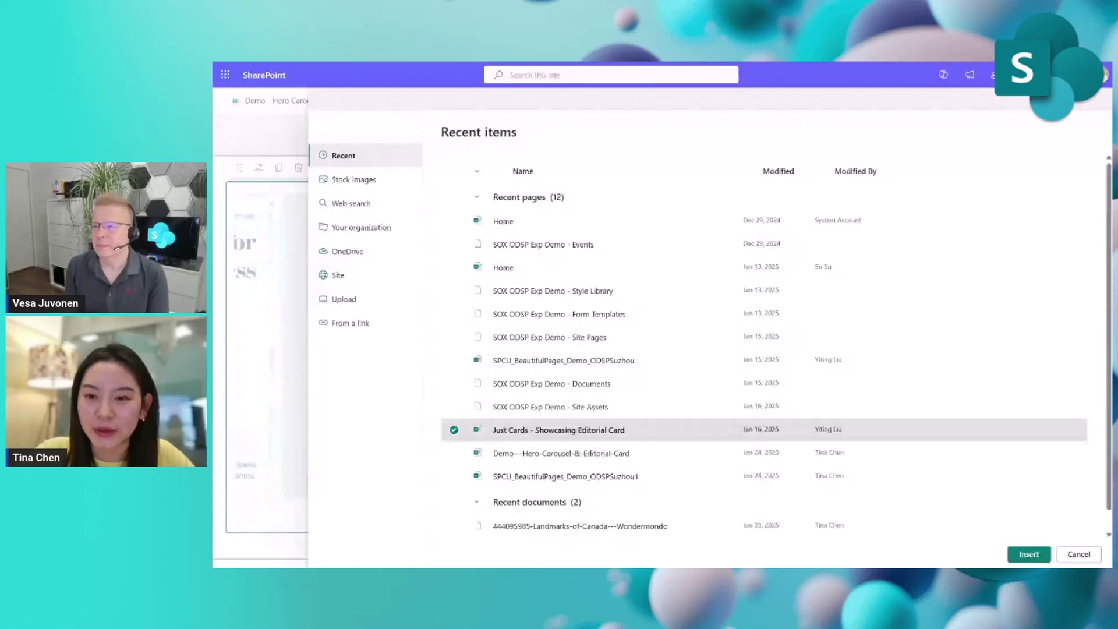
{"action": "left_click", "coordinate": [1020, 555]}
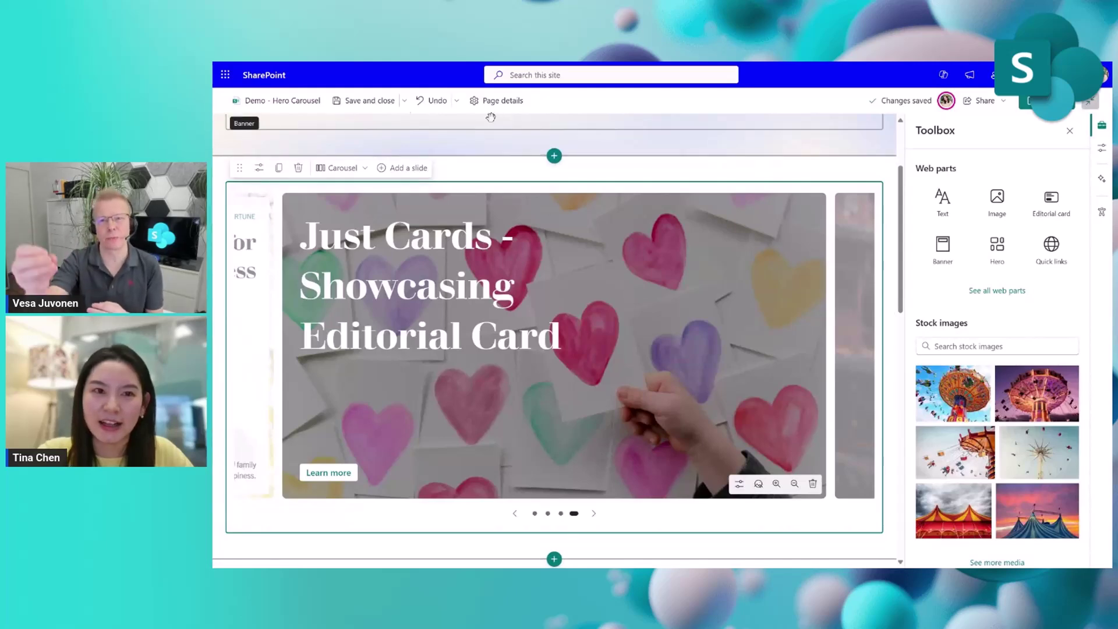
Step: Save and close the page, then step the Adventure Seekers carousel past Family-Friendly Fun
{"action": "left_click", "coordinate": [370, 103]}
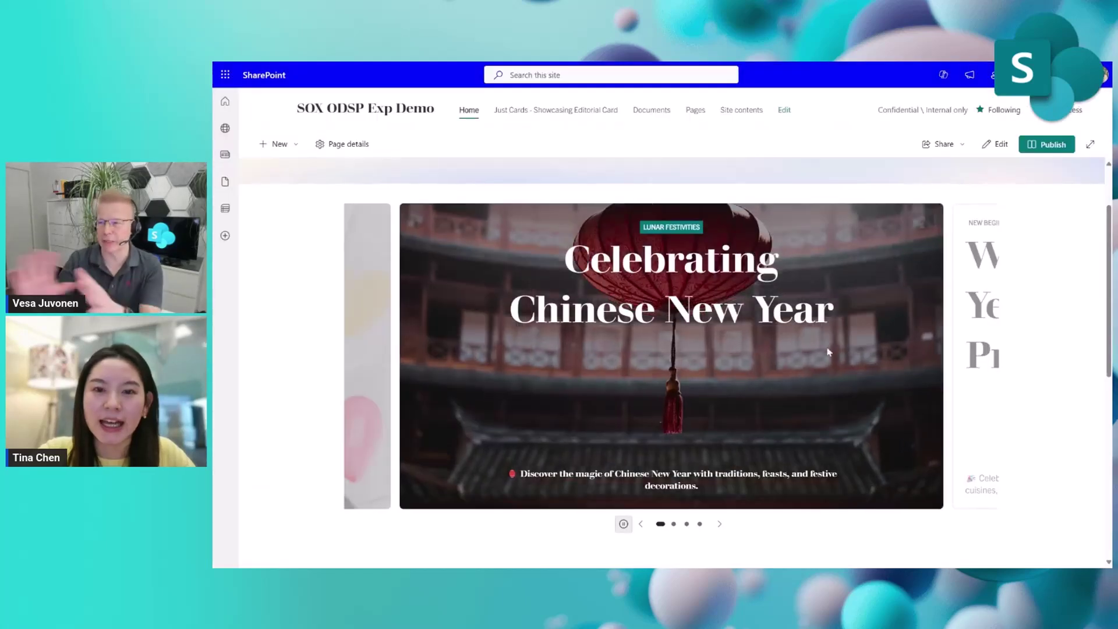
{"action": "scroll", "coordinate": [826, 347], "scroll_direction": "down", "scroll_amount": 5}
{"action": "scroll", "coordinate": [826, 347], "scroll_direction": "down", "scroll_amount": 3}
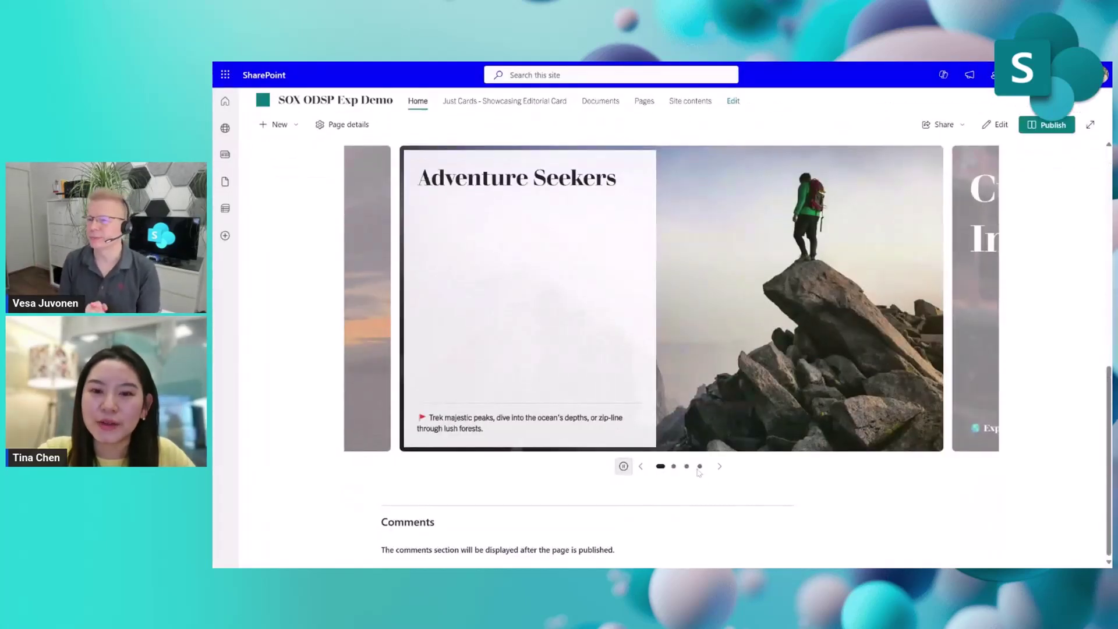
{"action": "left_click", "coordinate": [721, 467]}
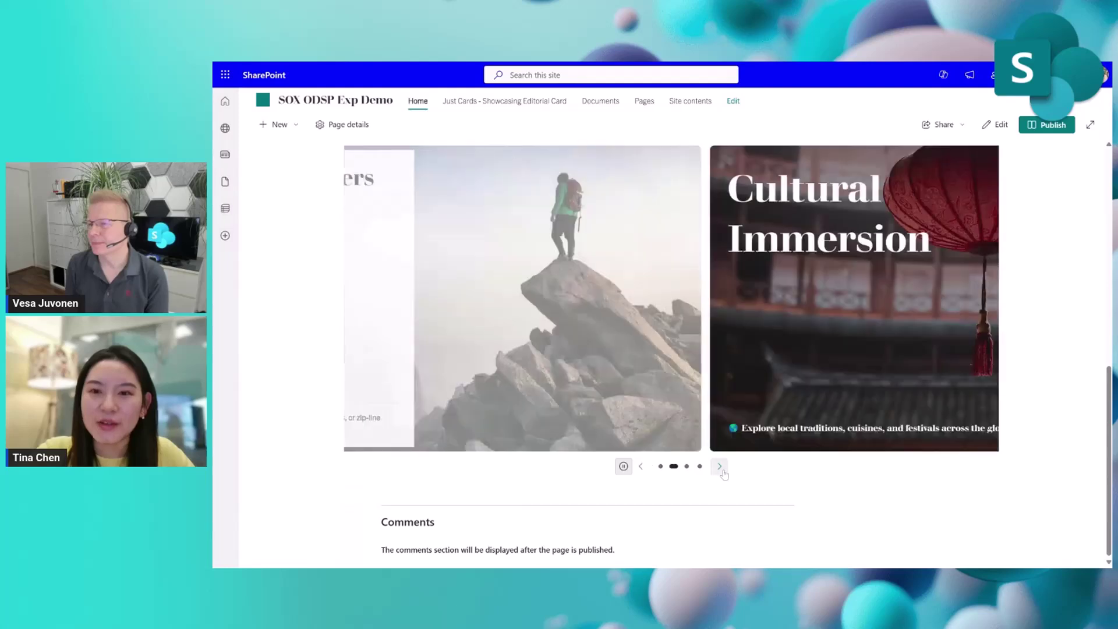
{"action": "left_click", "coordinate": [720, 468]}
{"action": "left_click", "coordinate": [720, 468]}
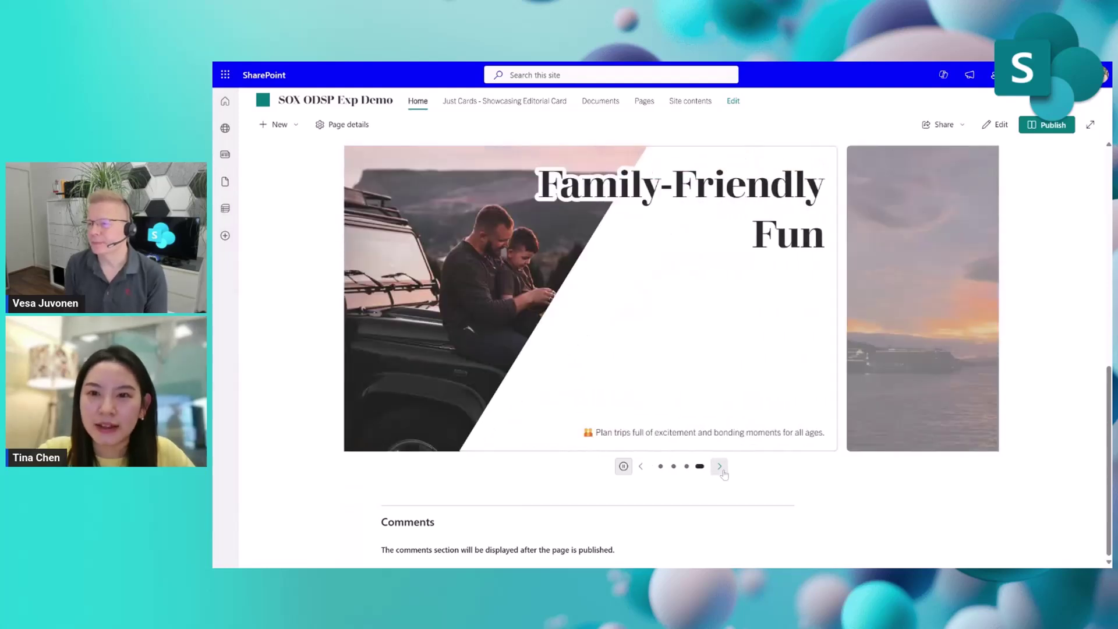